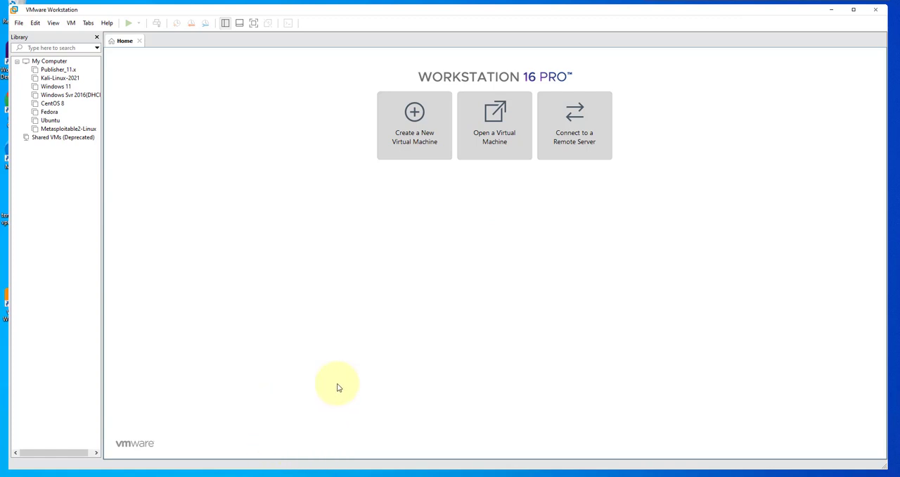
- Switch to Chrome, search Google for "ubuntu download" and open the Download Ubuntu Desktop page on ubuntu.com
left_click(313, 474)
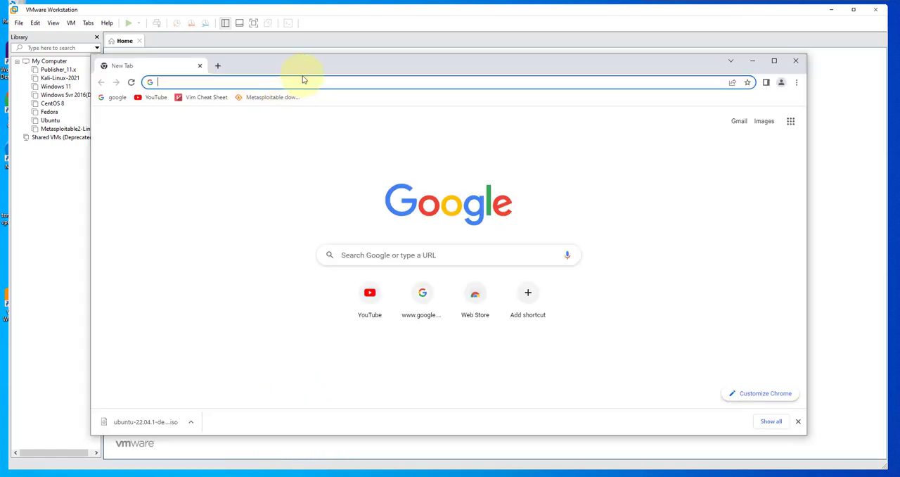
left_click_drag(304, 71, 291, 64)
left_click(370, 247)
type("ubuntu d")
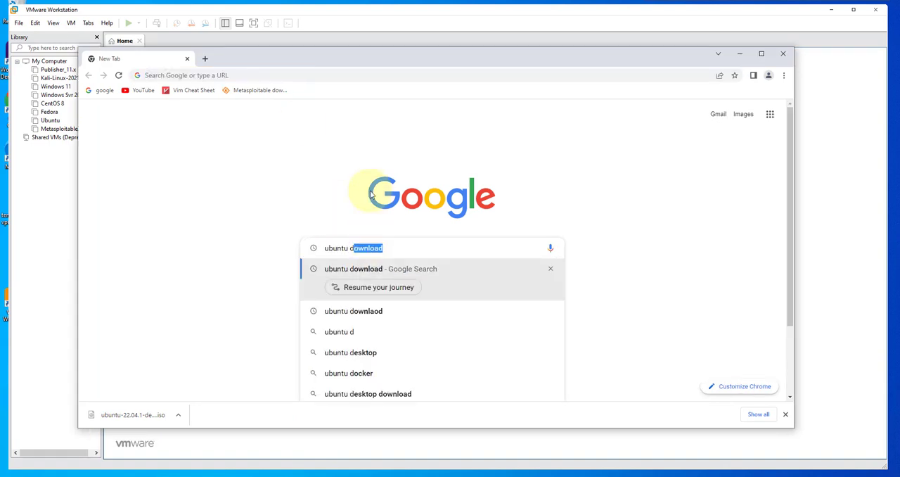
type("ownload")
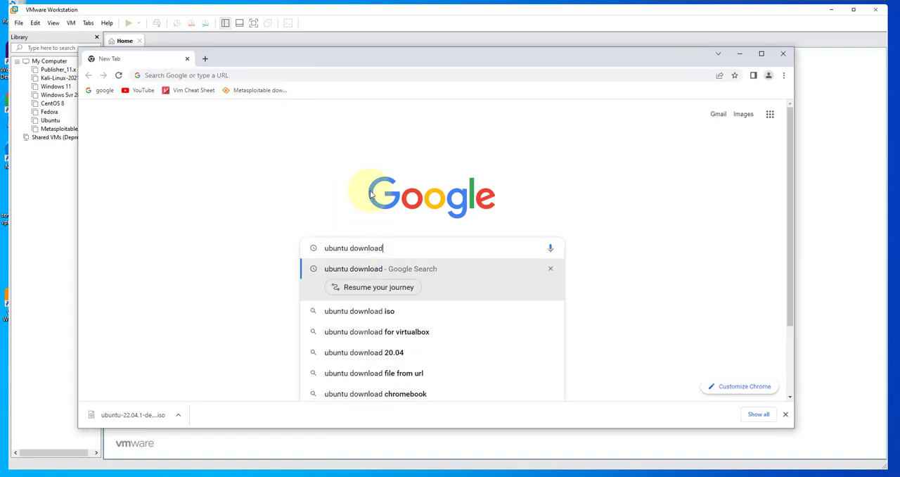
key("Return")
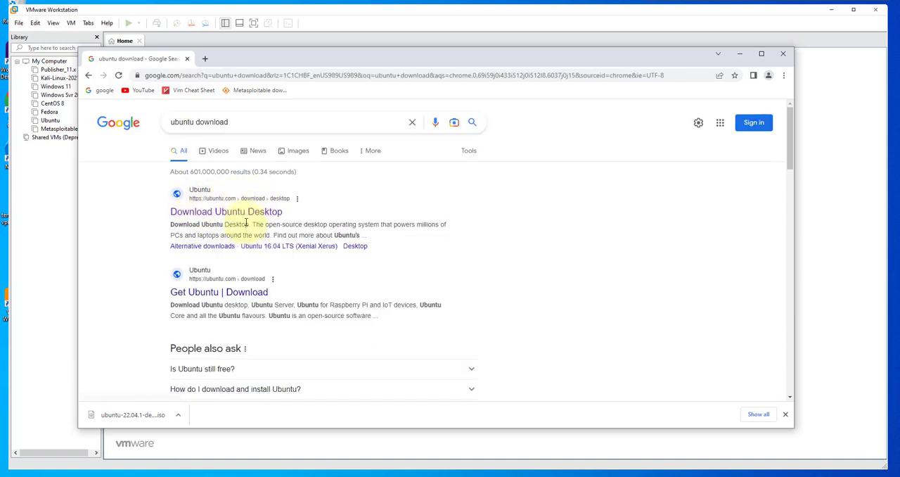
left_click(205, 219)
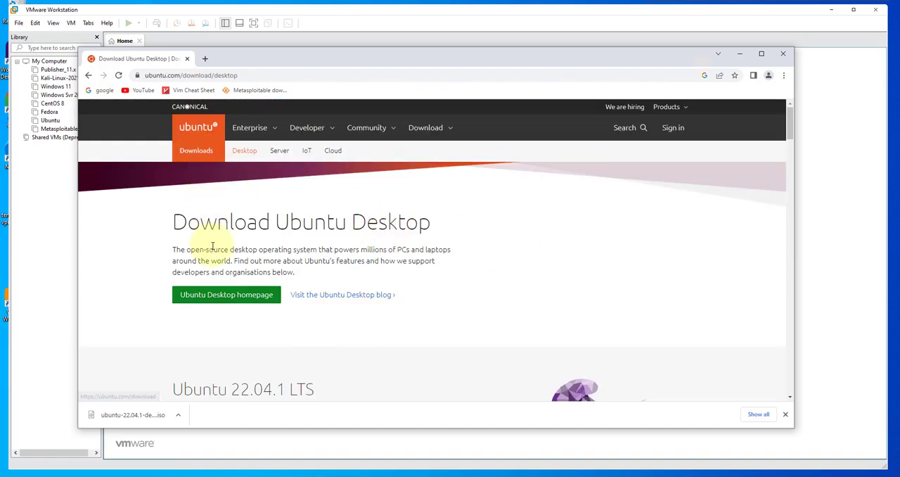
- Compare the Ubuntu 22.04.1 LTS and 22.10 releases and start downloading Ubuntu 22.04.1 LTS
scroll(211, 239, "down", 3)
scroll(212, 245, "down", 5)
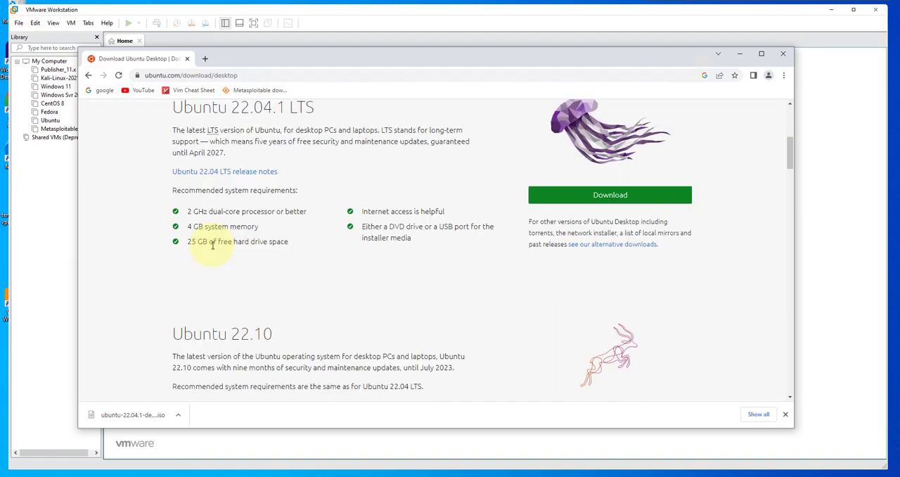
scroll(212, 245, "down", 4)
scroll(213, 245, "up", 5)
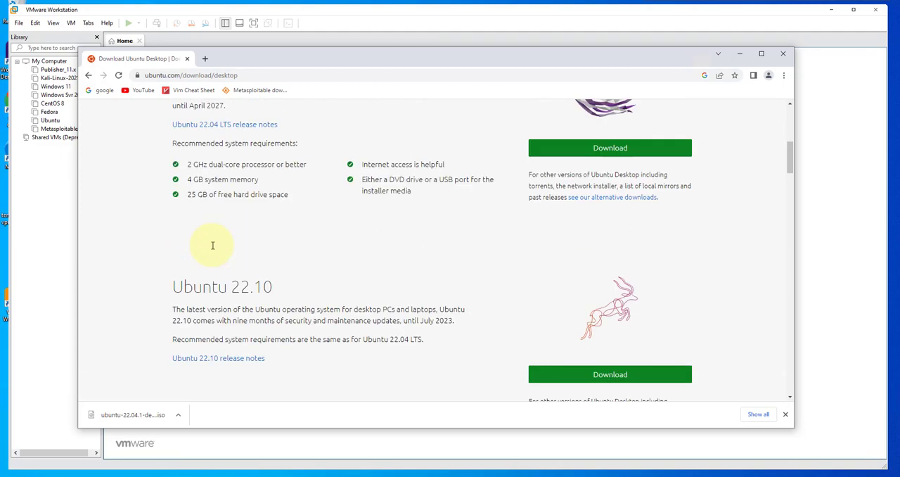
scroll(213, 245, "up", 1)
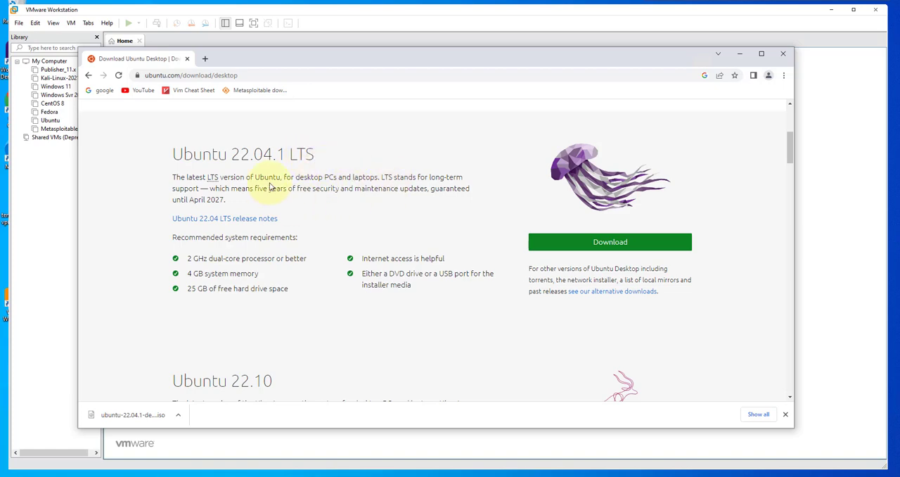
scroll(291, 345, "down", 1)
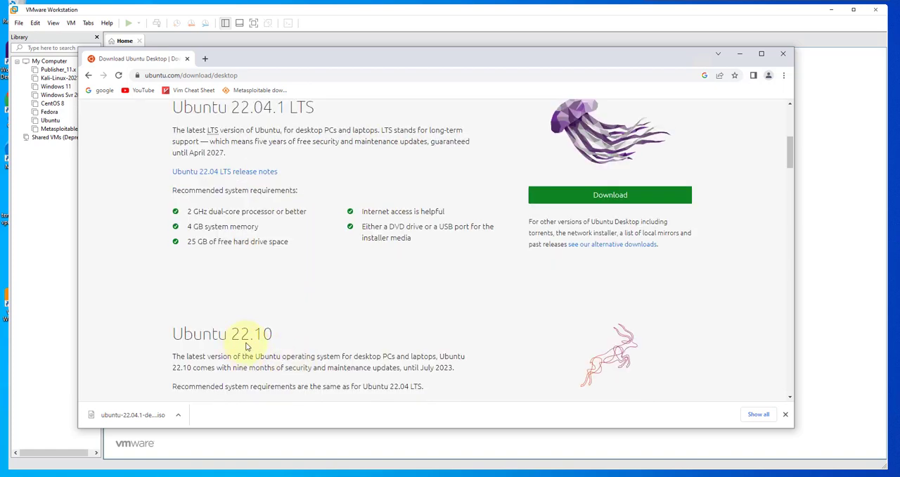
scroll(251, 337, "down", 1)
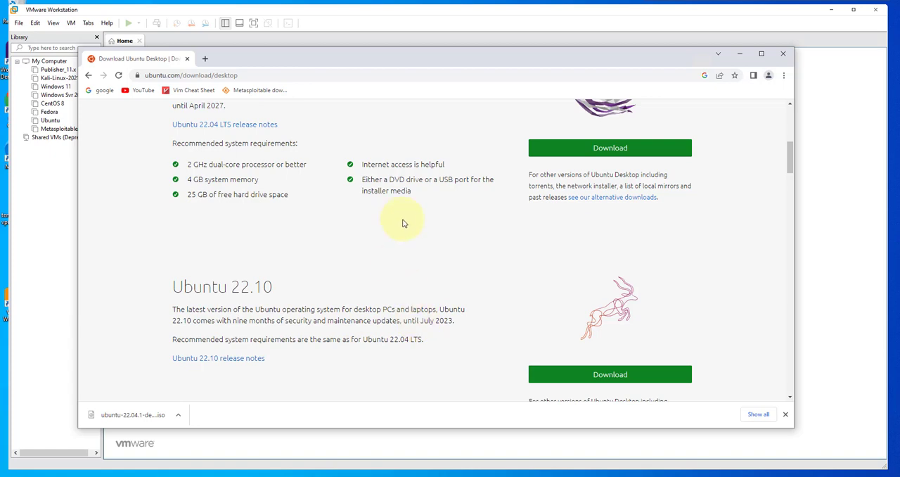
scroll(213, 200, "up", 1)
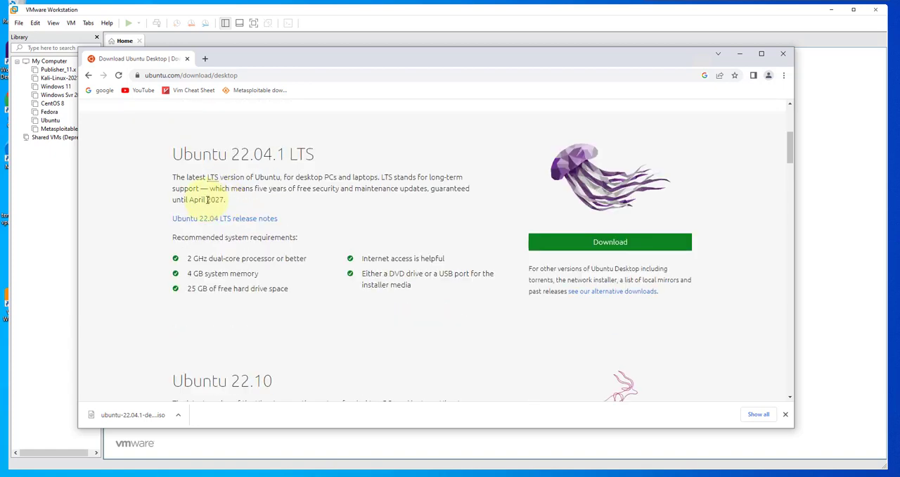
left_click(610, 245)
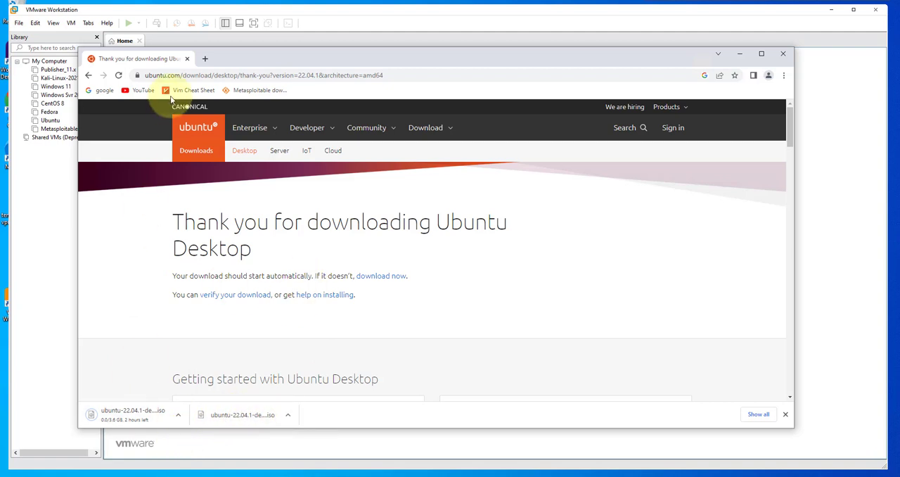
- Cancel the running Ubuntu ISO download and close the browser page
left_click(178, 417)
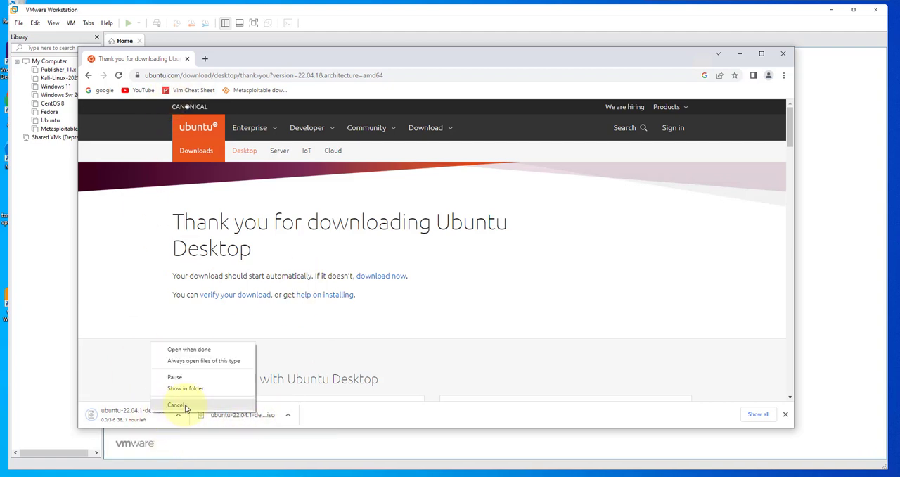
left_click(176, 402)
left_click(187, 58)
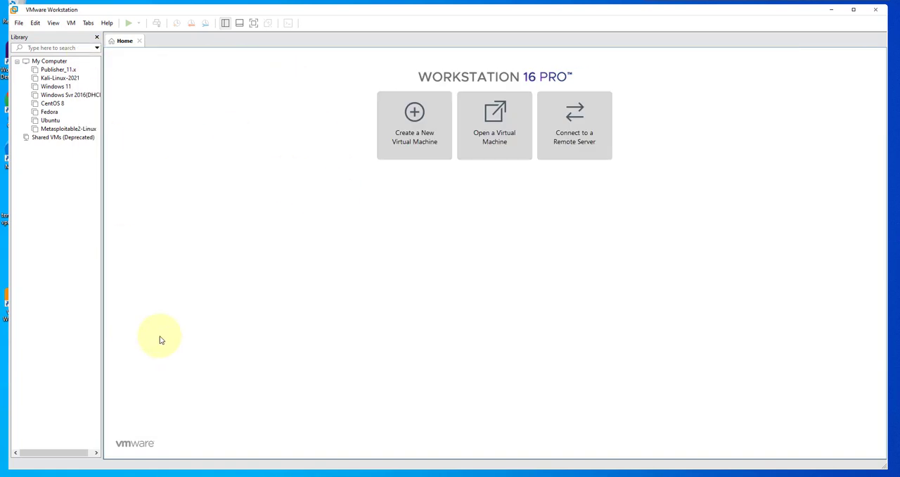
- Locate ubuntu-22.04.1-desktop-amd64.iso in the Ubuntu folder in File Explorer and minimize the window
left_click(242, 476)
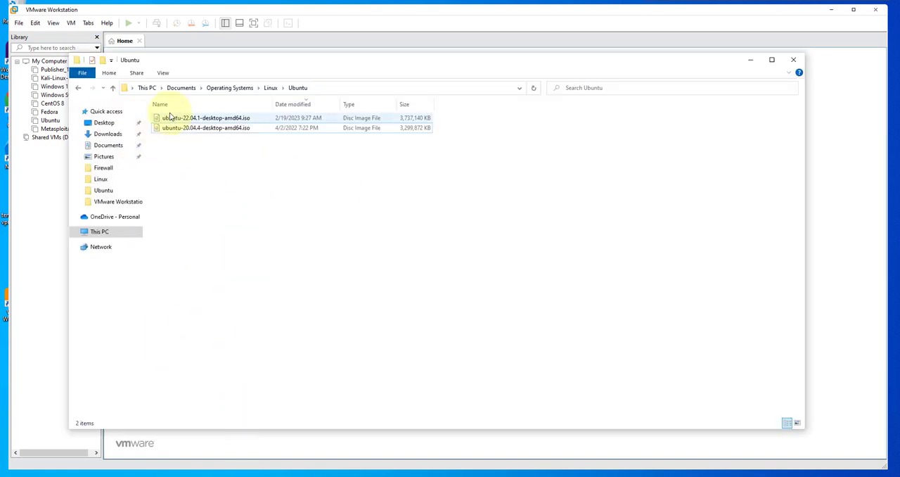
left_click(236, 119)
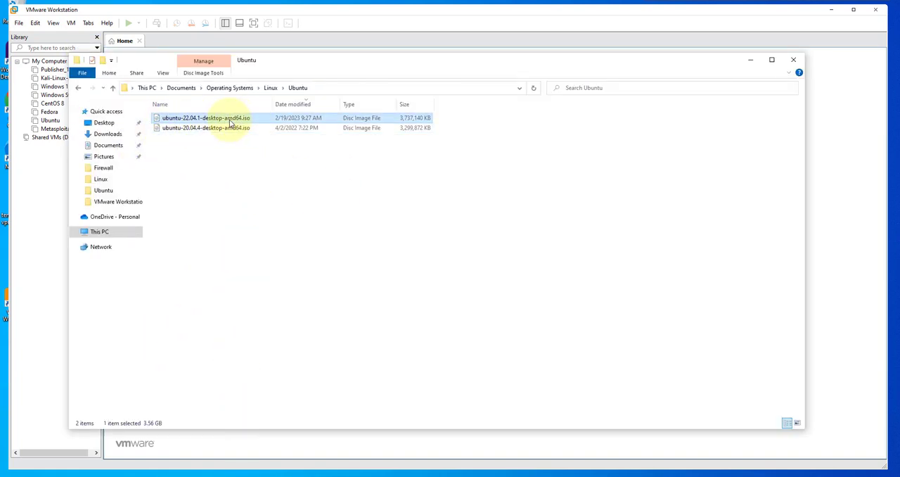
left_click(750, 59)
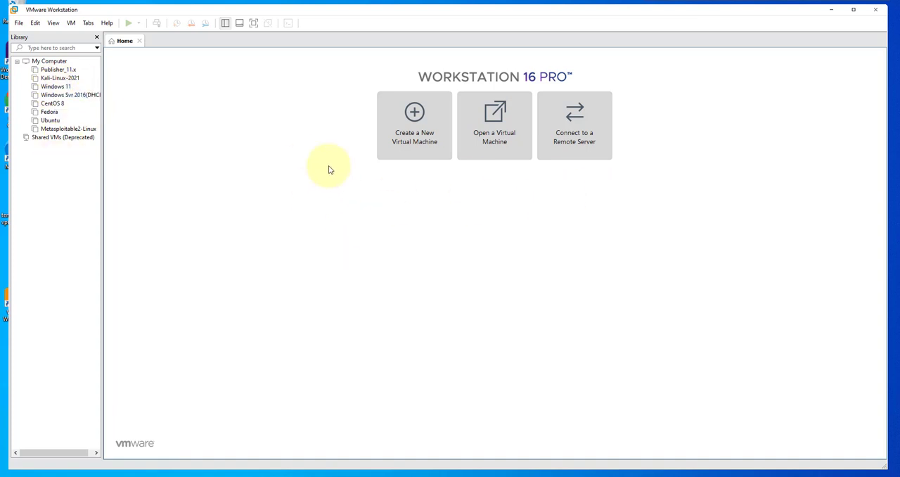
- Start a new virtual machine with typical configuration, operating system installed later, and Linux Ubuntu 64-bit as the guest
left_click(414, 117)
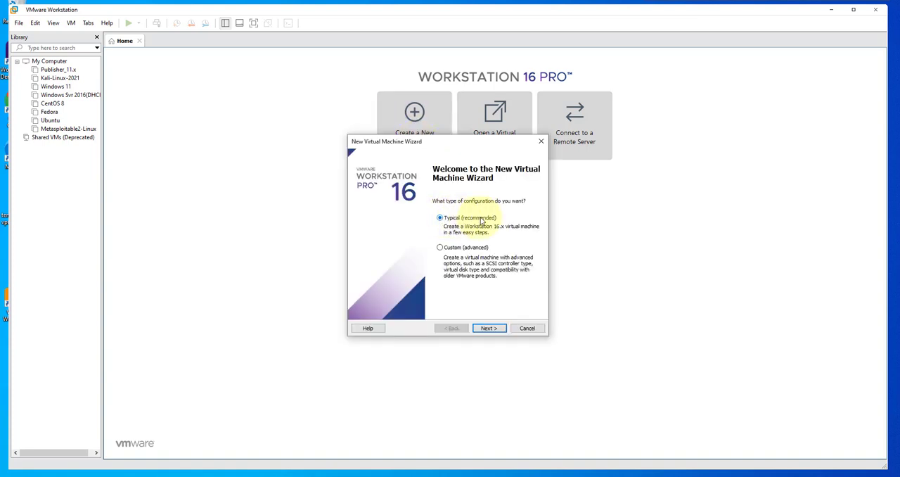
left_click(489, 328)
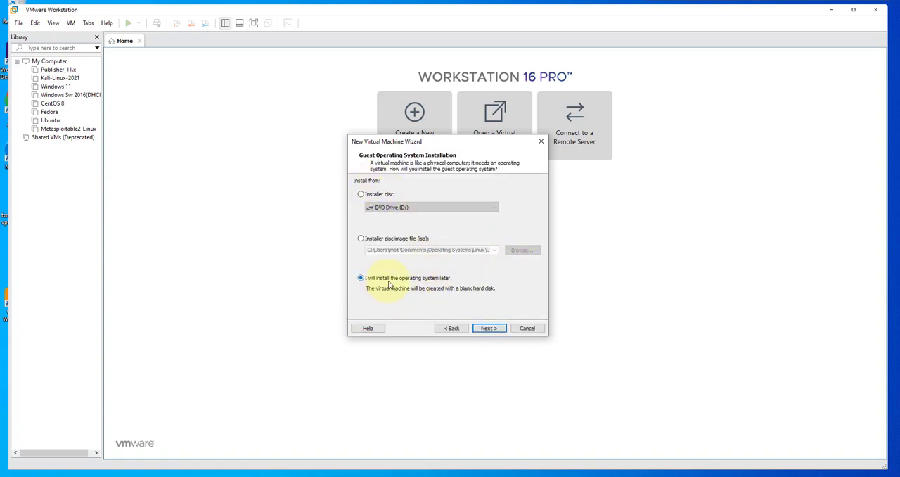
left_click(485, 328)
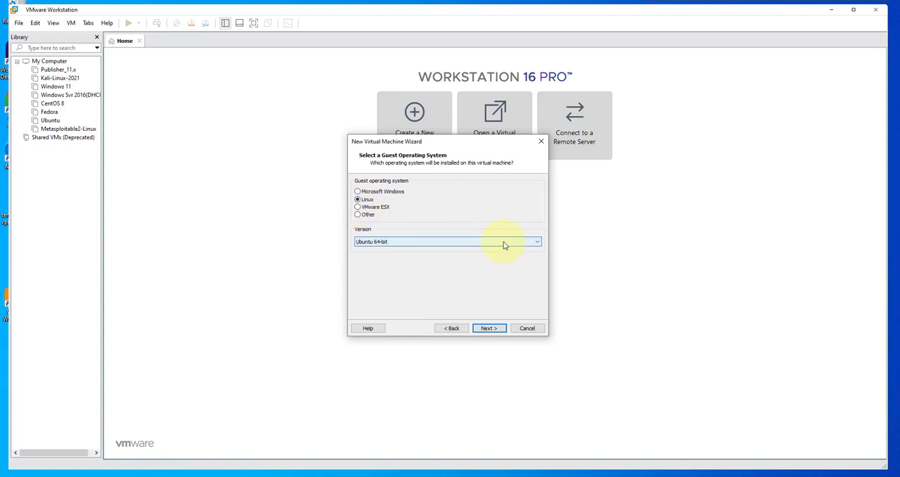
left_click(537, 243)
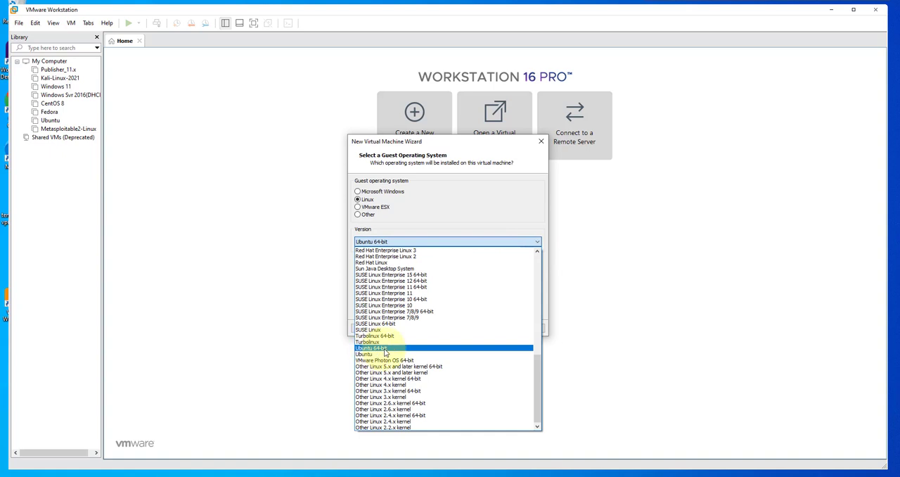
left_click(373, 348)
left_click(487, 328)
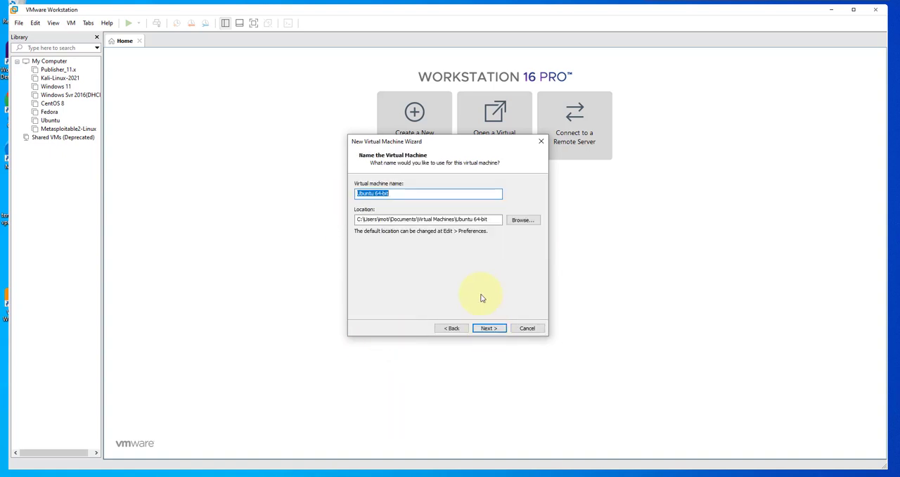
- Name the virtual machine Ubuntu 22.04 and accept its default location
left_click(402, 193)
left_click_drag(434, 192, 380, 192)
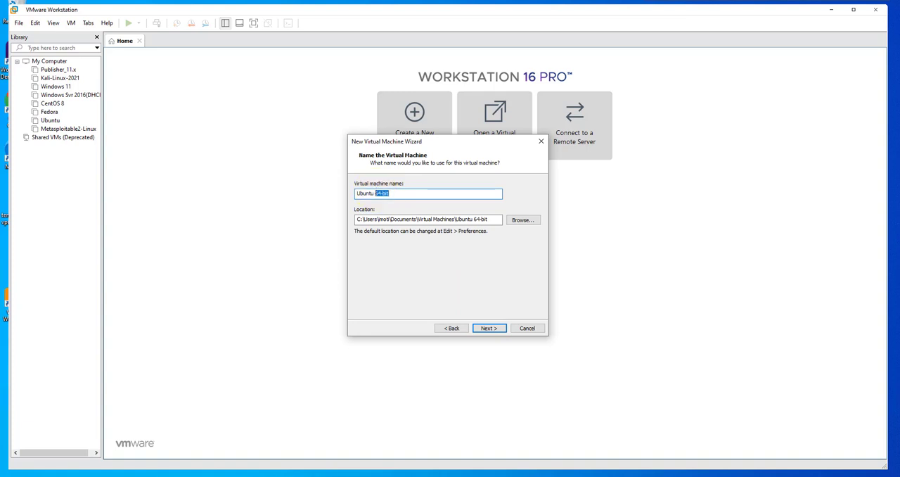
type("22.0")
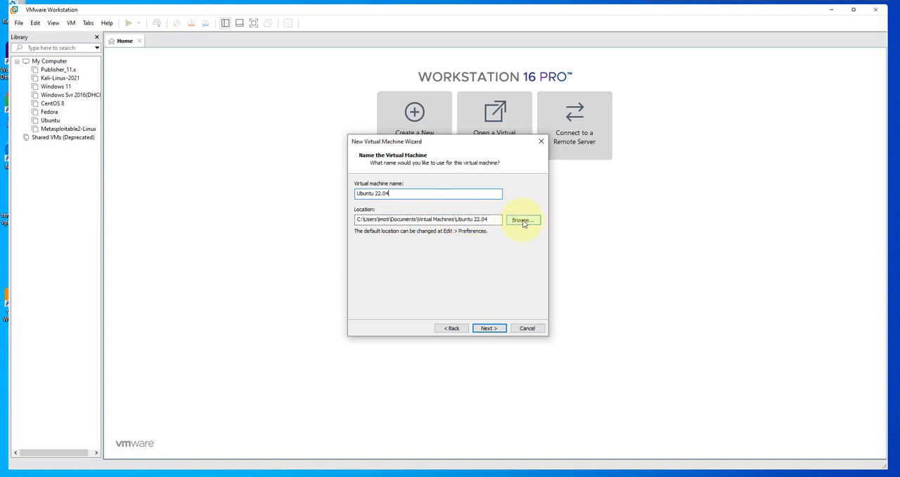
left_click(489, 327)
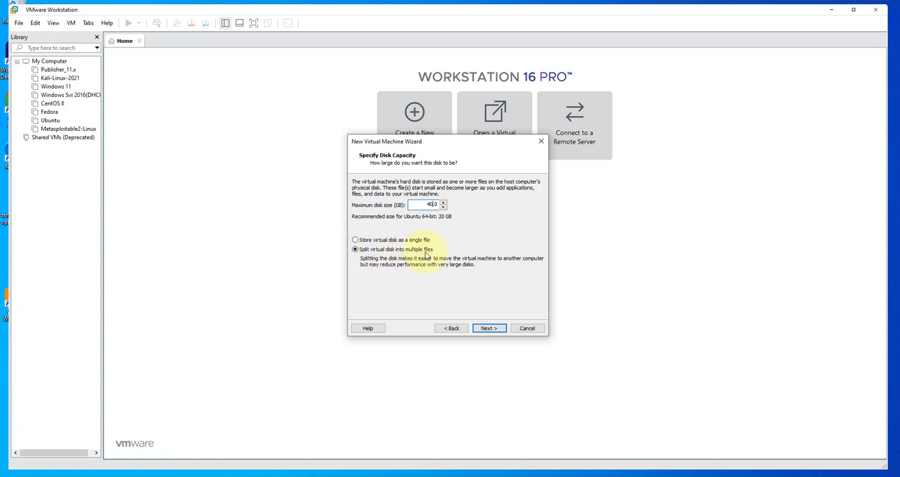
- Set the maximum disk size to 40 GB split into multiple files and open the hardware customization
left_click(490, 328)
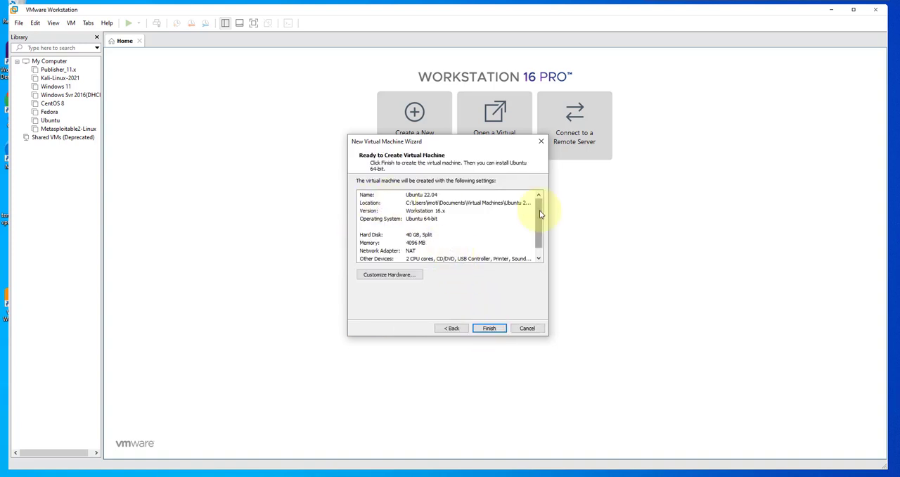
scroll(540, 213, "down", 1)
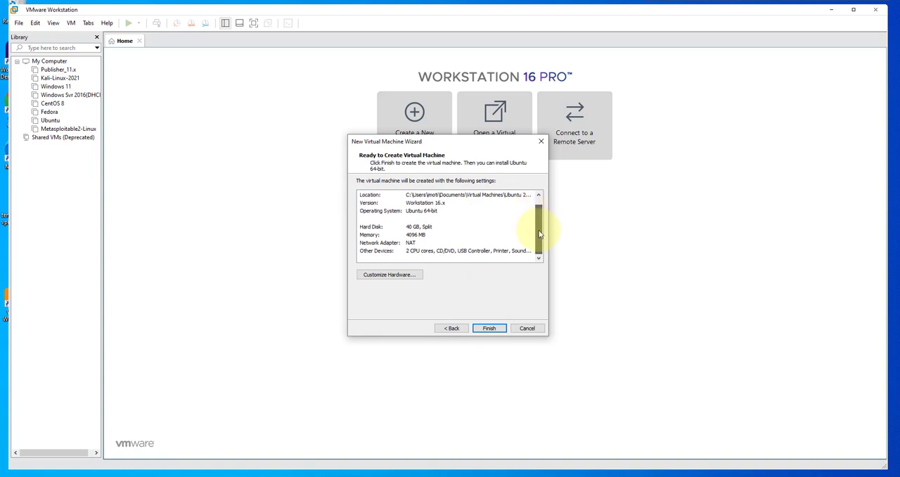
scroll(547, 207, "up", 1)
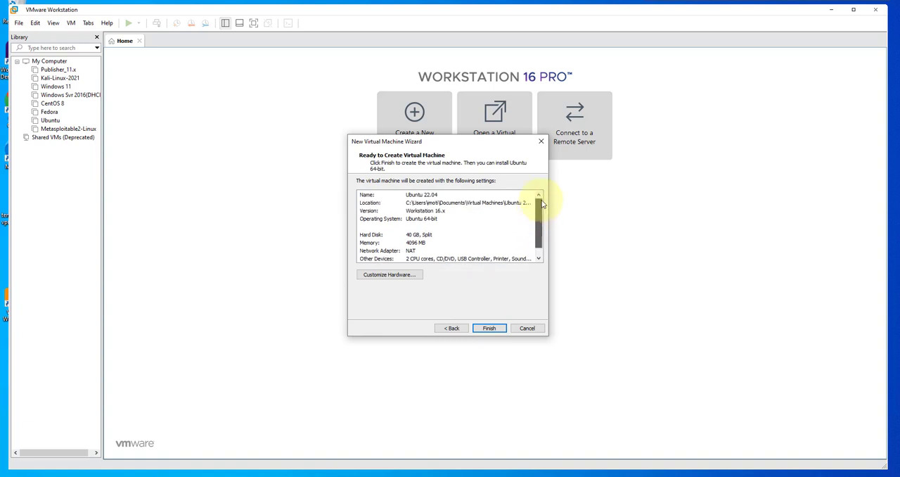
left_click(391, 275)
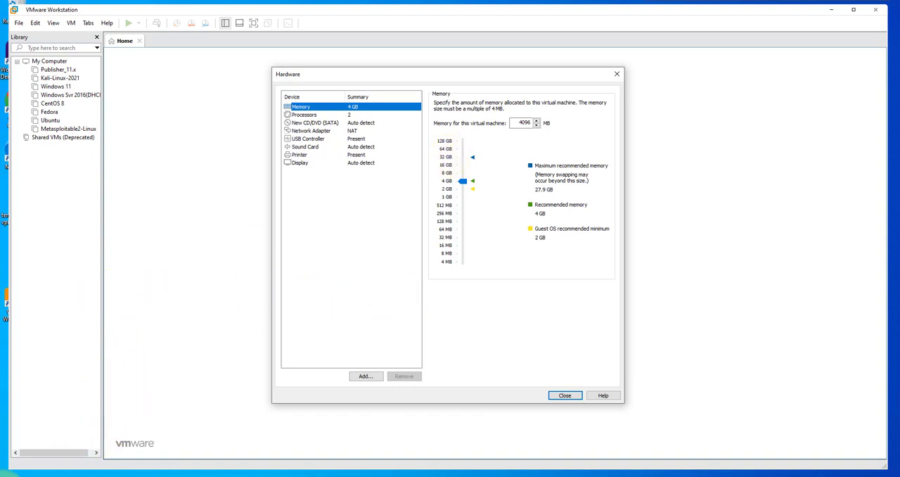
- Check the host computer's installed RAM in the Windows system information and close it
right_click(7, 474)
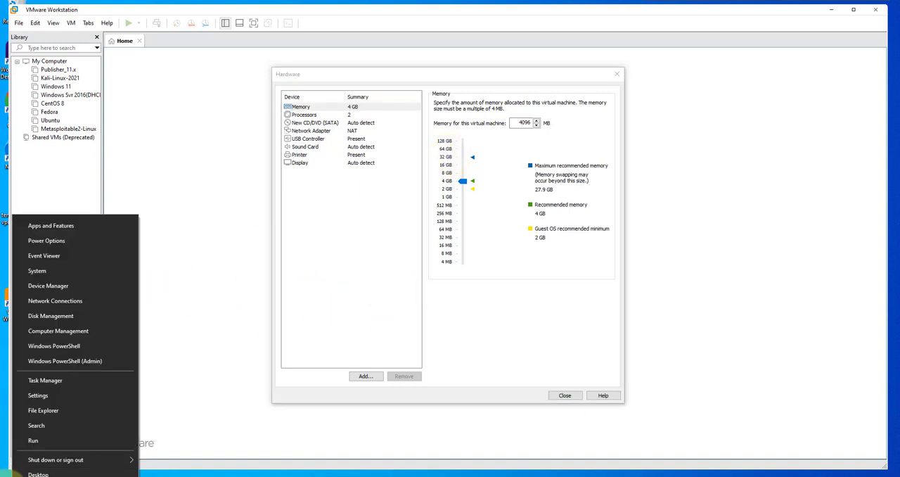
left_click(37, 272)
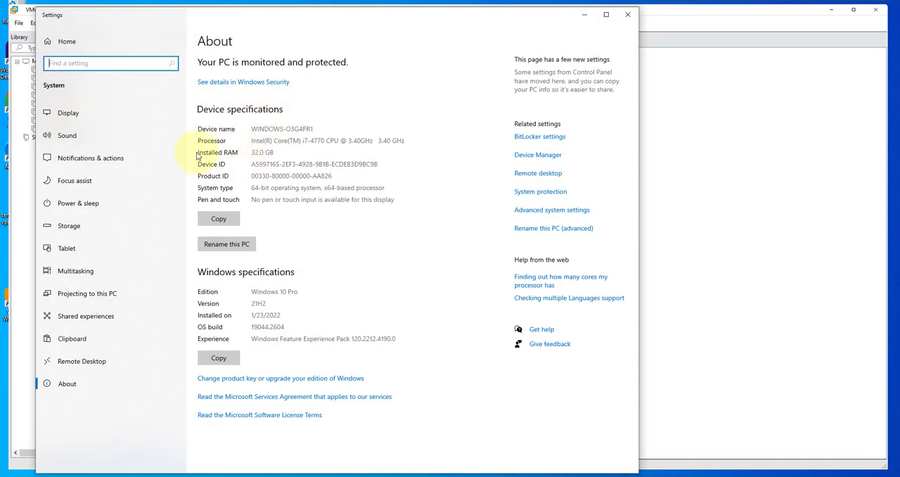
left_click_drag(273, 153, 250, 153)
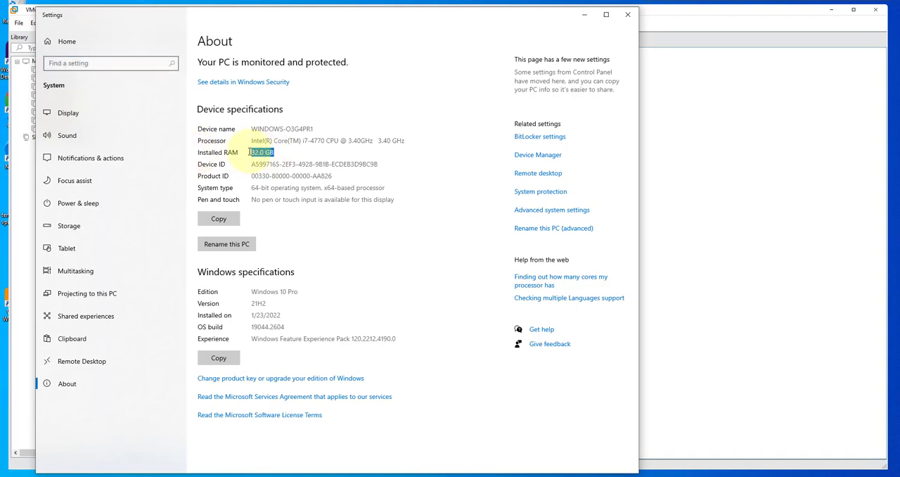
left_click(628, 22)
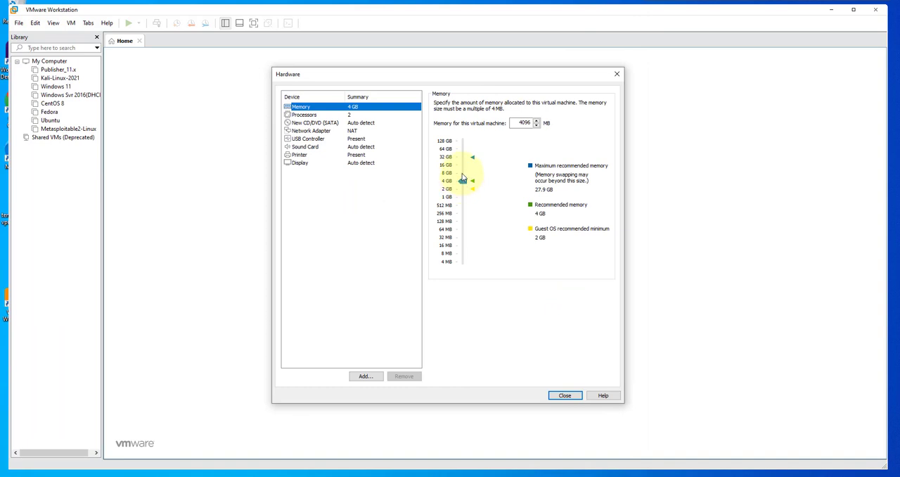
- Set the virtual machine's memory to 8192 MB and its number of processors to 4
left_click_drag(463, 178, 462, 172)
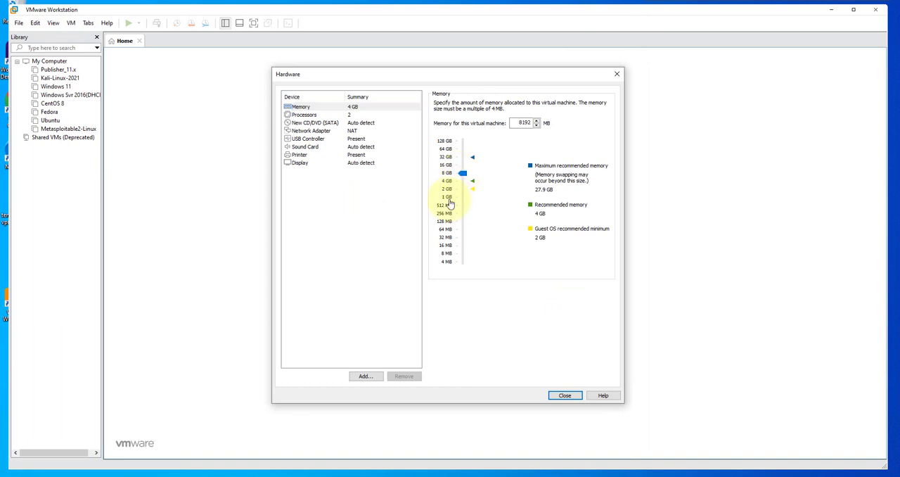
left_click(378, 117)
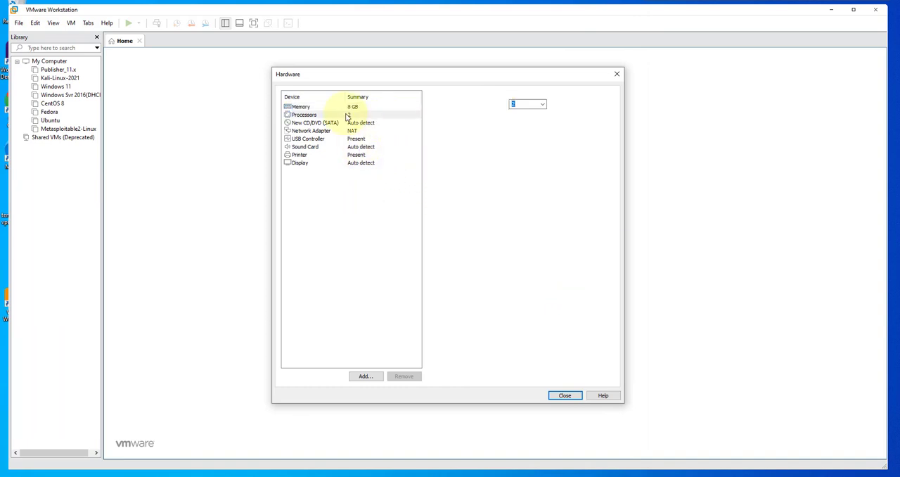
left_click(542, 104)
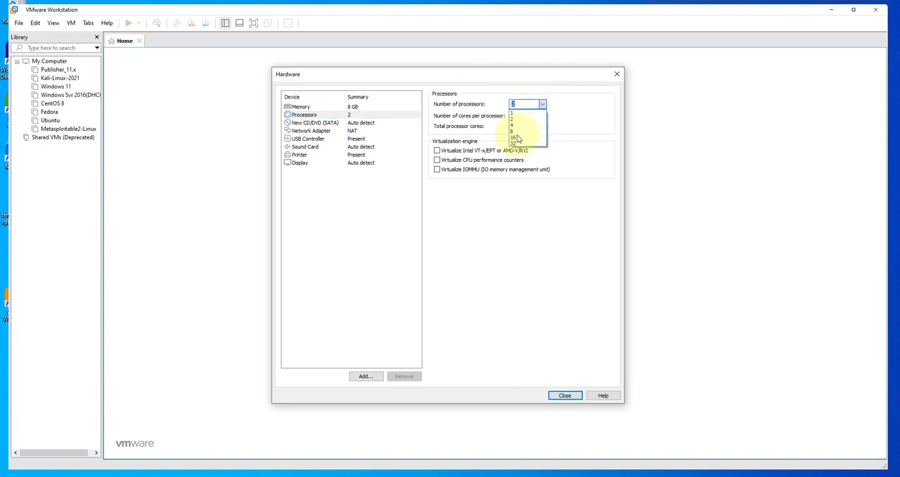
left_click(515, 126)
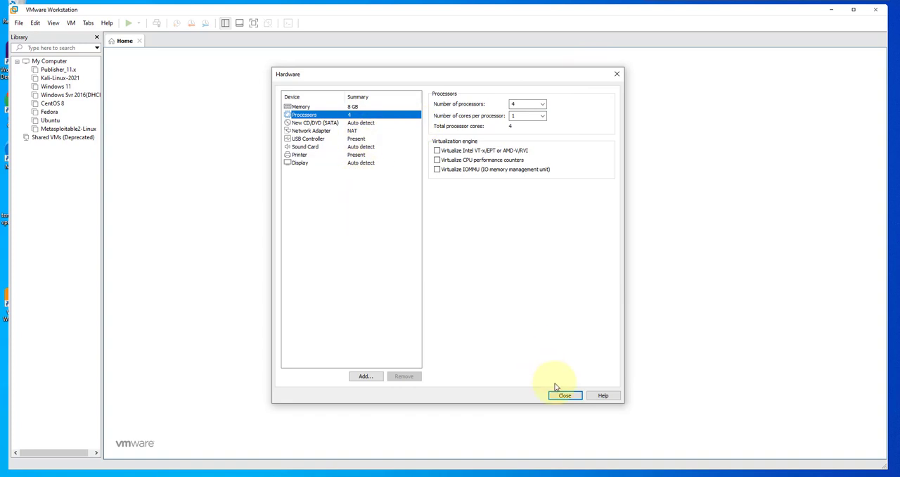
- Set the network adapter to Bridged and the CD/DVD drive to use an ISO image file
left_click(352, 133)
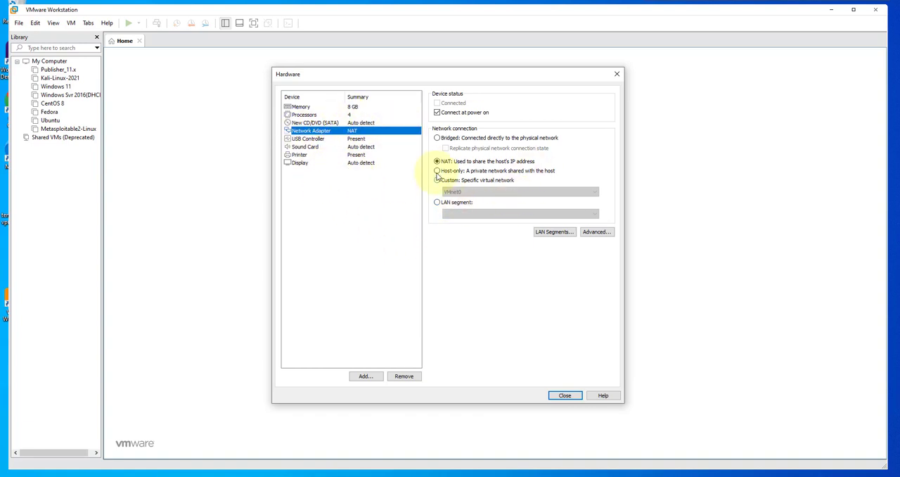
left_click(438, 138)
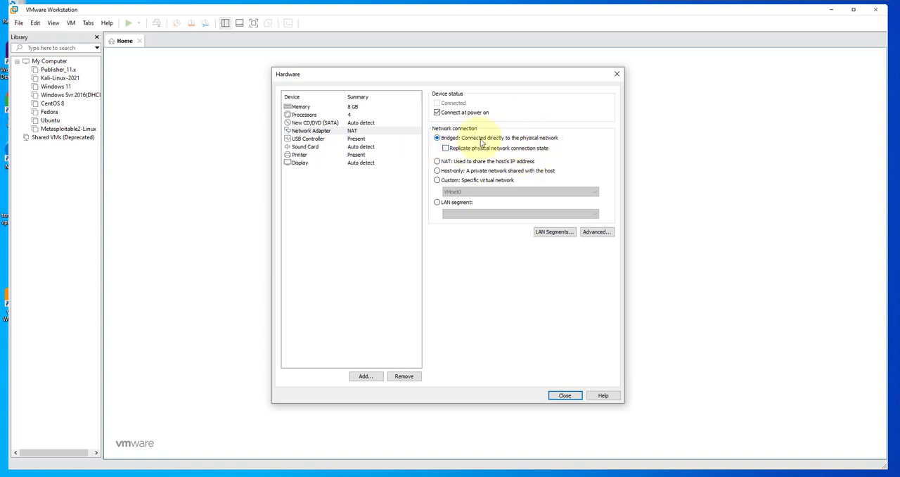
left_click(352, 124)
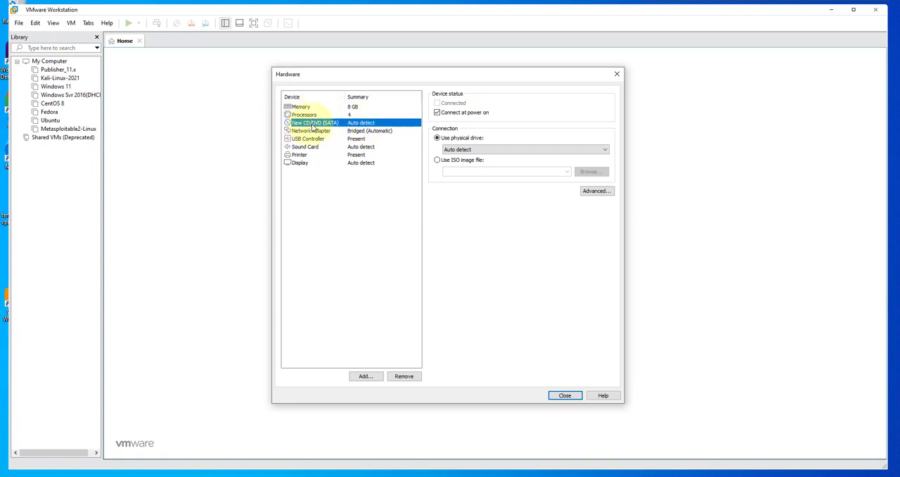
left_click(437, 161)
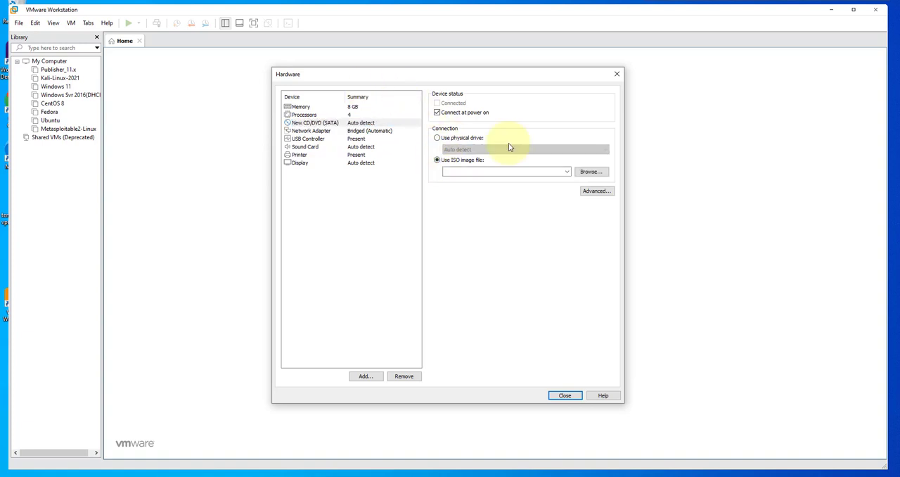
- Load ubuntu-22.04.1-desktop-amd64.iso from Documents > Operating Systems > Linux > Ubuntu into the CD/DVD drive and finish creating the virtual machine
left_click(598, 176)
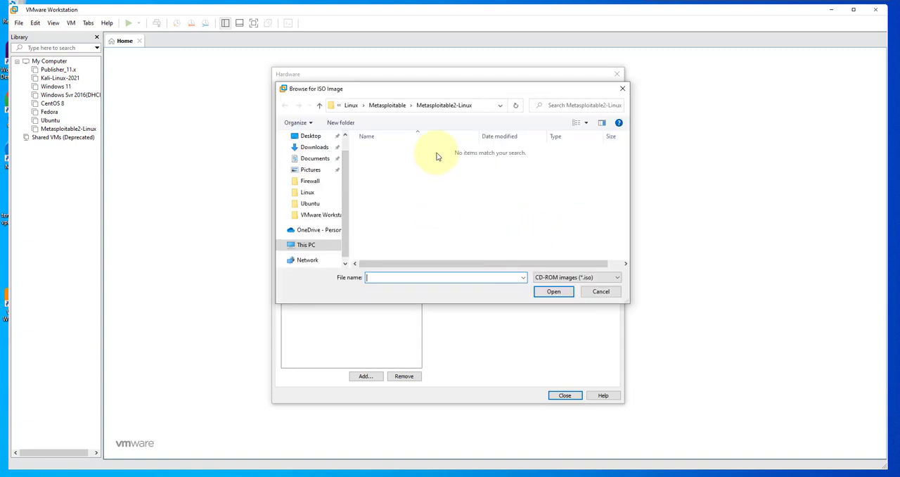
left_click(313, 158)
double_click(384, 170)
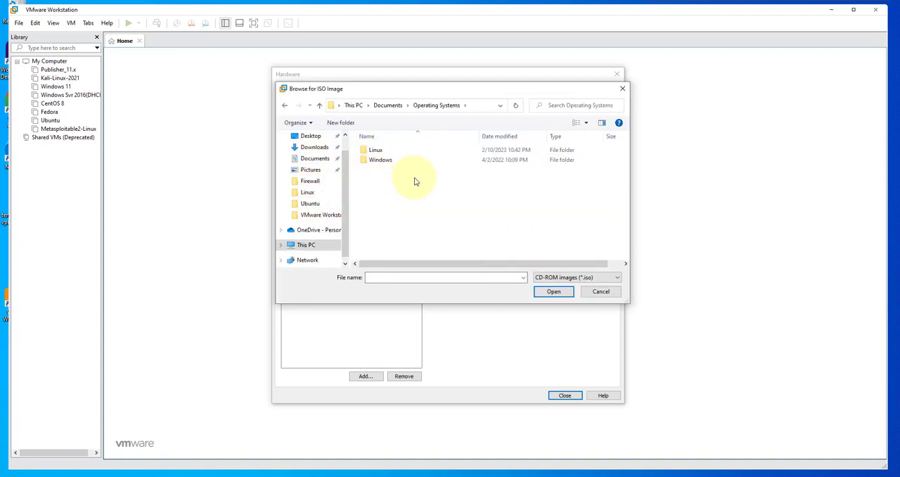
left_click(375, 151)
double_click(375, 151)
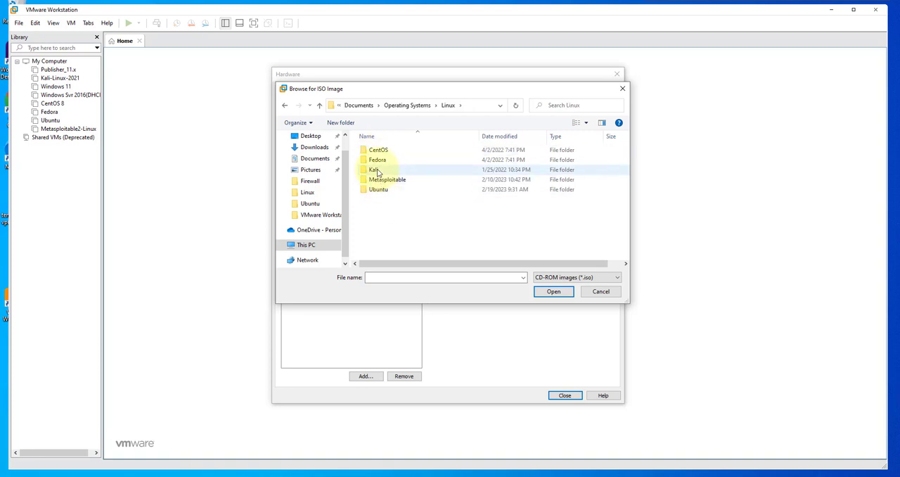
double_click(383, 191)
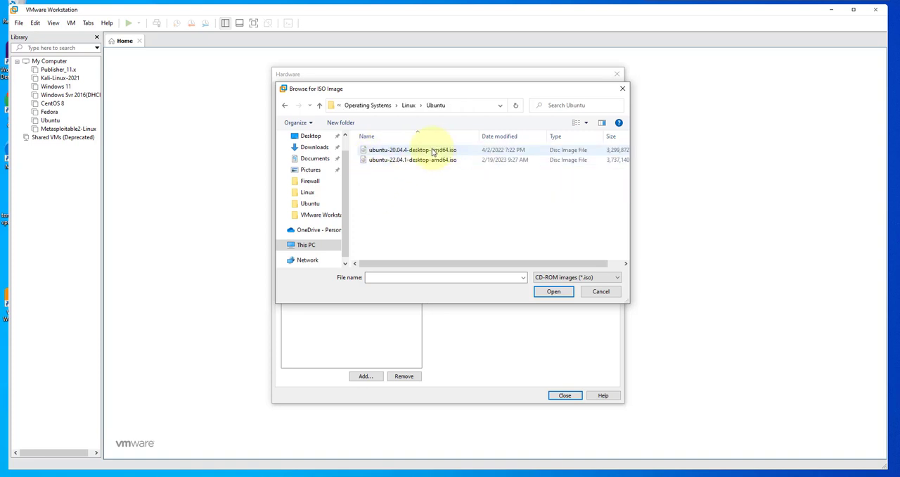
left_click(415, 161)
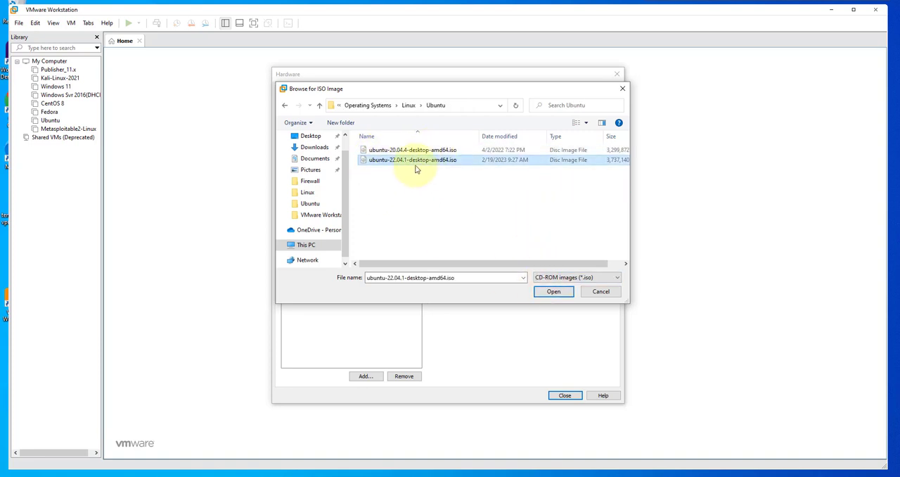
left_click(549, 292)
left_click(546, 291)
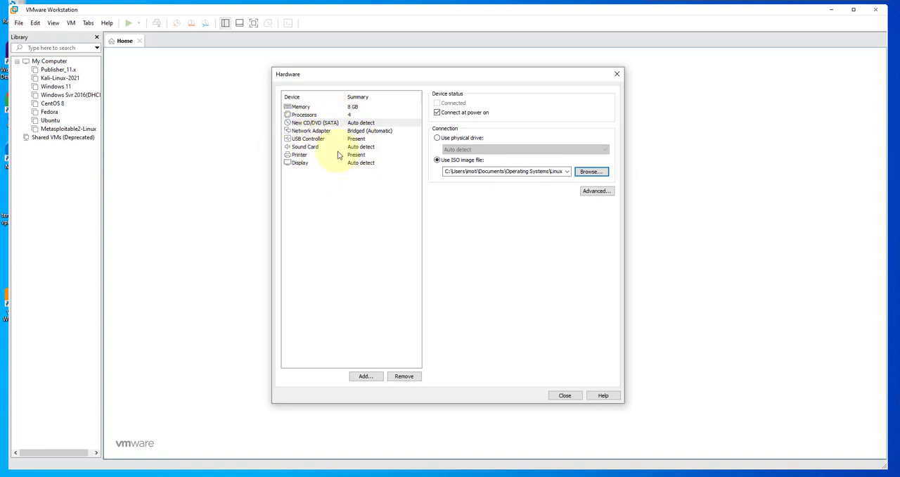
left_click(563, 397)
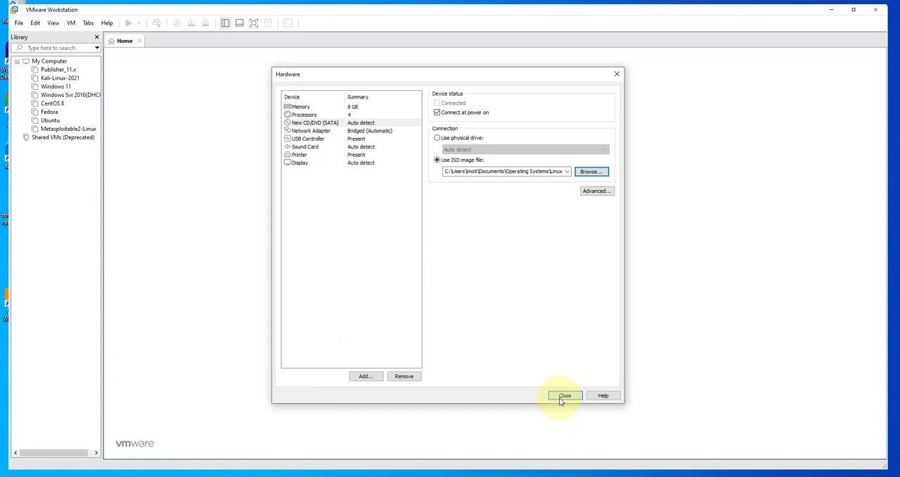
left_click(489, 328)
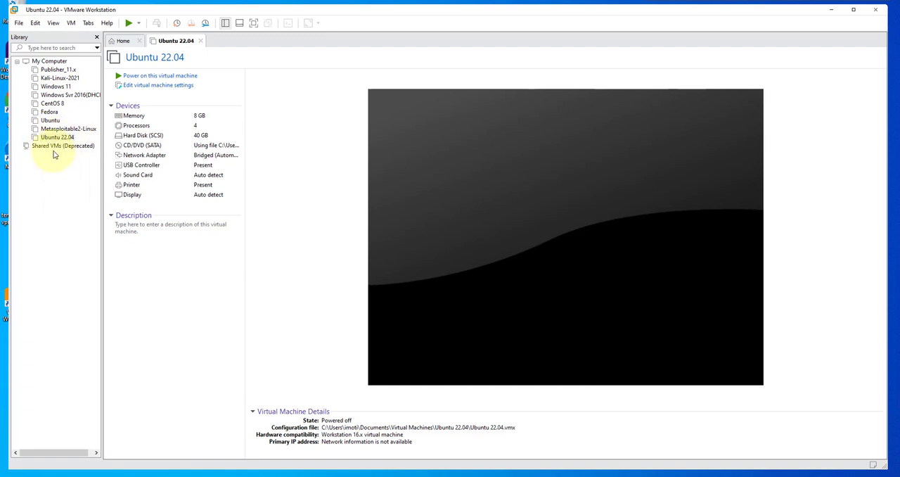
- Power on the Ubuntu 22.04 virtual machine and boot the Try or Install Ubuntu entry
left_click(58, 138)
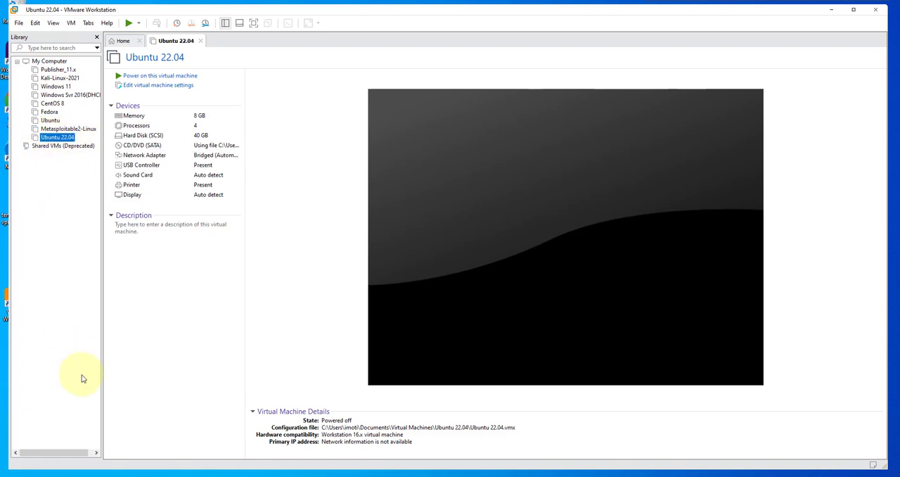
left_click(124, 78)
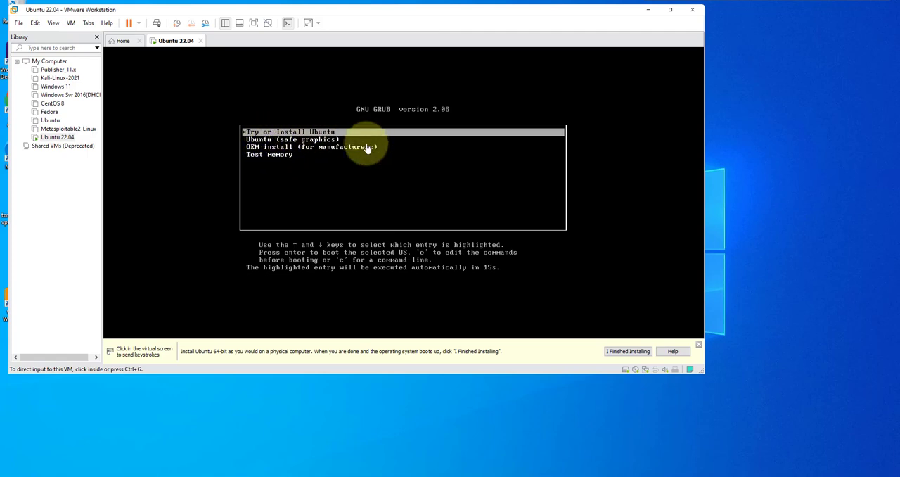
left_click(342, 132)
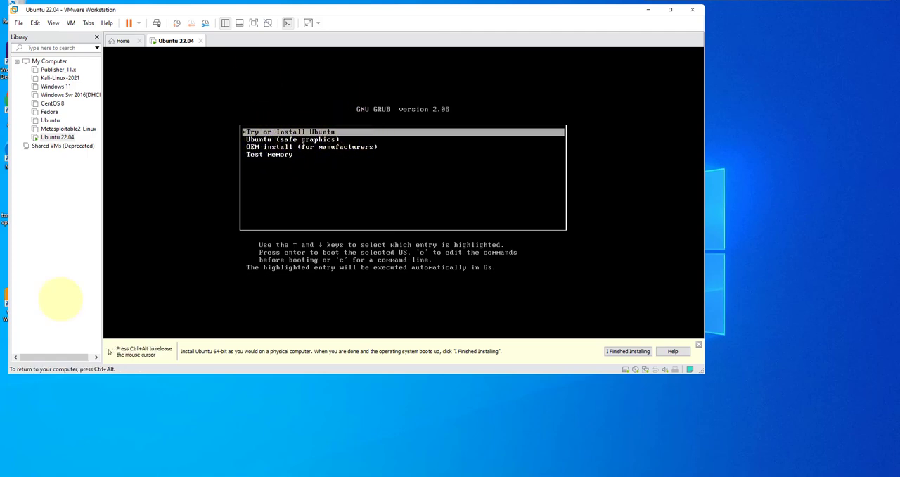
key("Return")
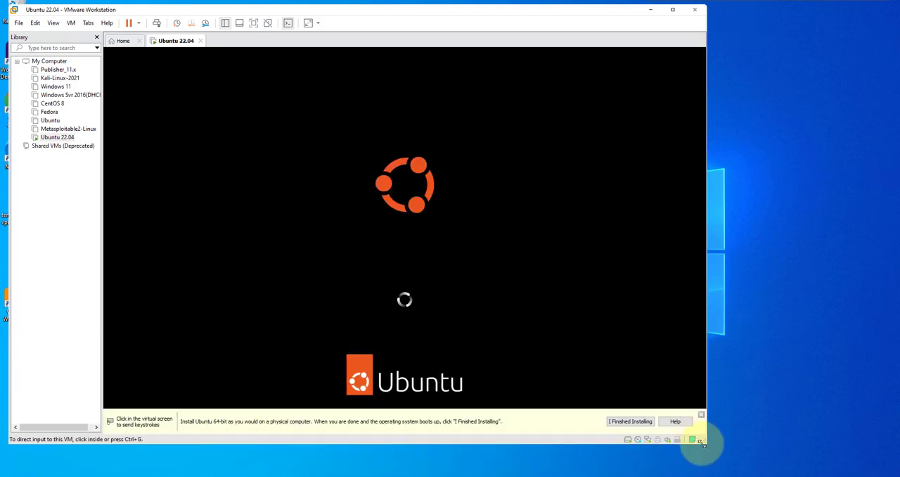
- Start the Ubuntu installation with English as the installer language
left_click_drag(706, 443, 841, 455)
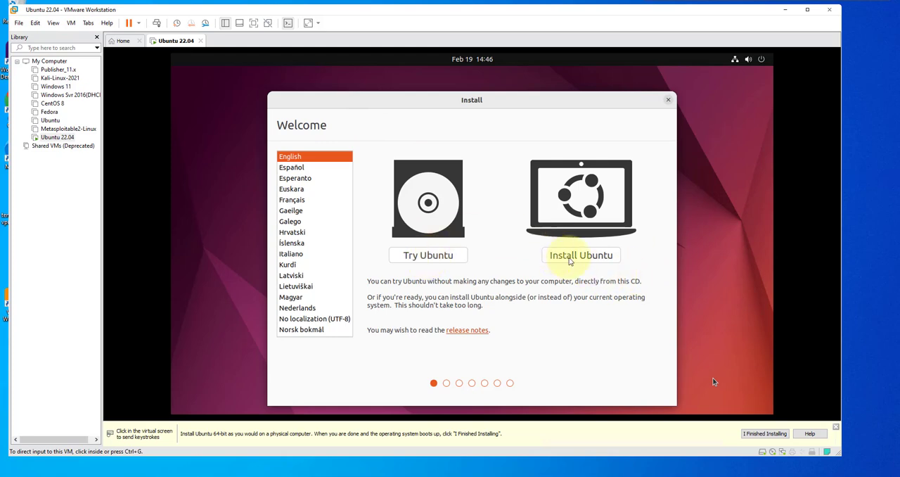
left_click(582, 271)
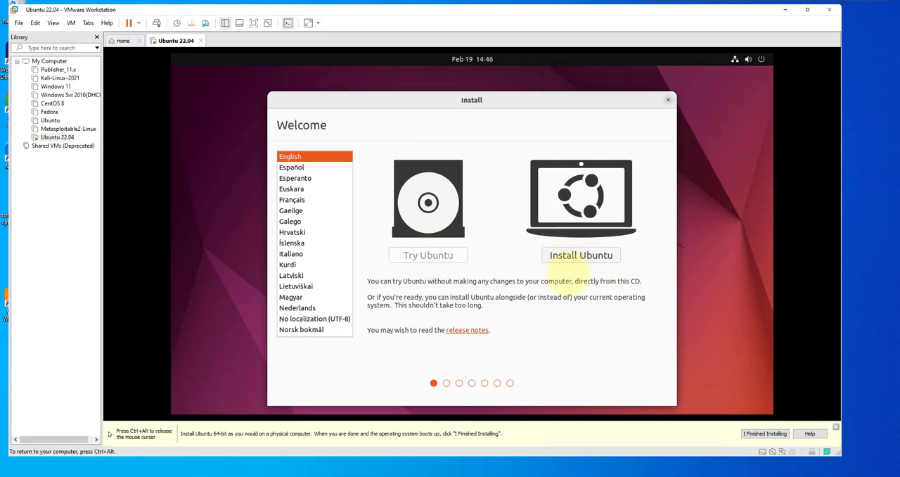
left_click(581, 254)
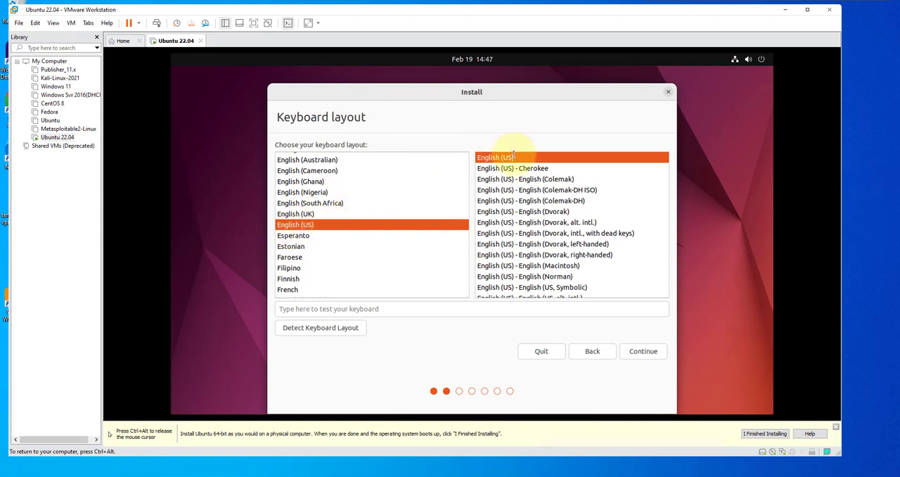
- Accept the English (US) keyboard layout and choose a normal installation with updates and third-party software for graphics, Wi-Fi hardware and media formats
left_click(644, 354)
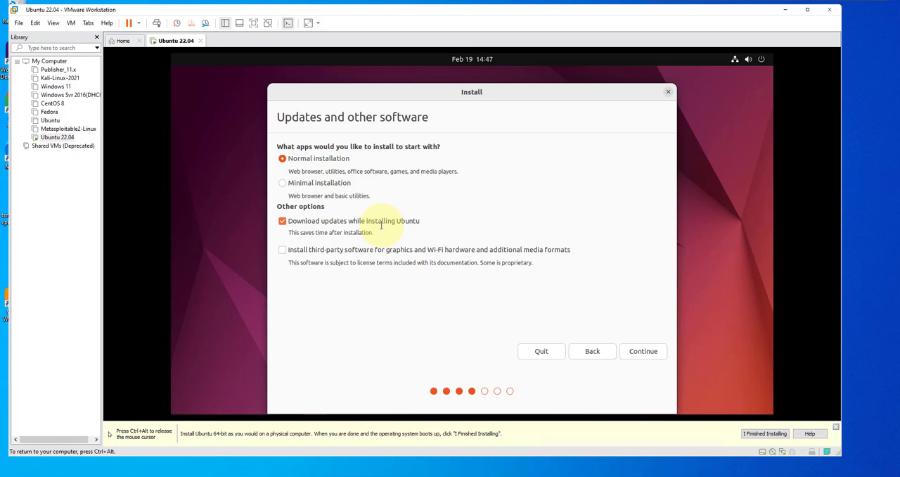
left_click(282, 250)
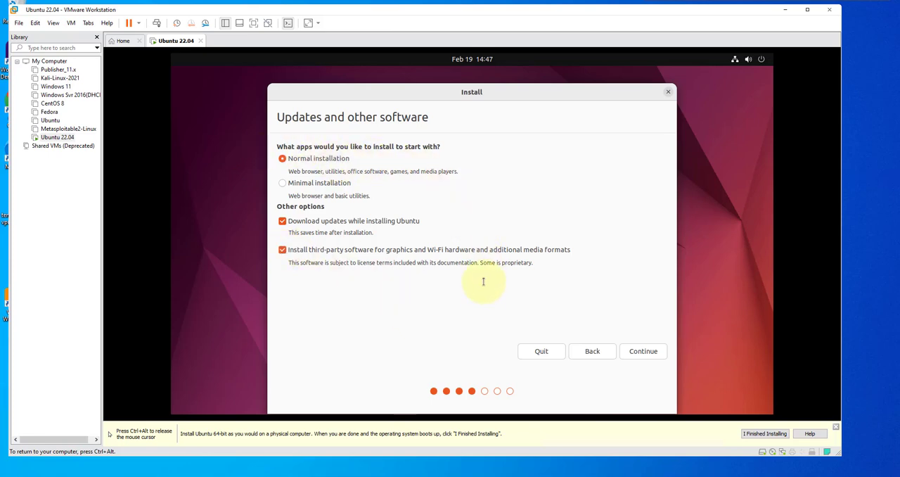
left_click(639, 351)
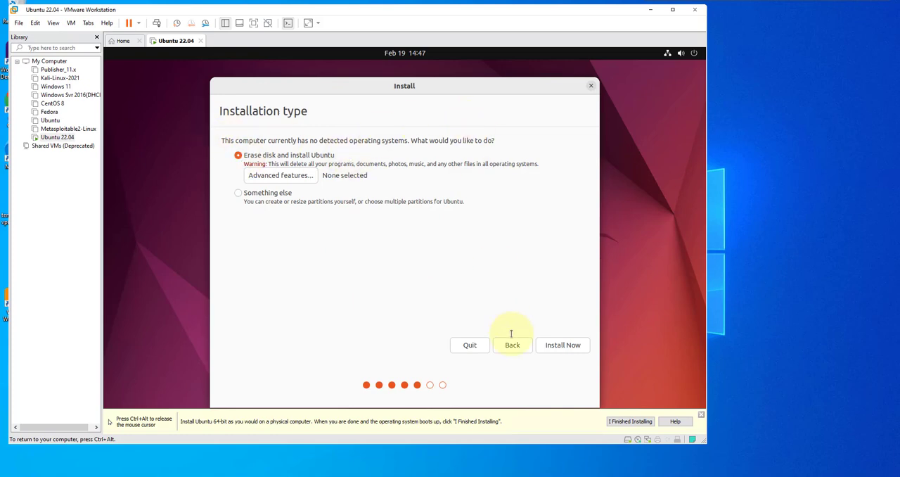
- Install Ubuntu with the Erase disk option, confirm writing the changes to disk, and accept New York as the location
left_click(552, 344)
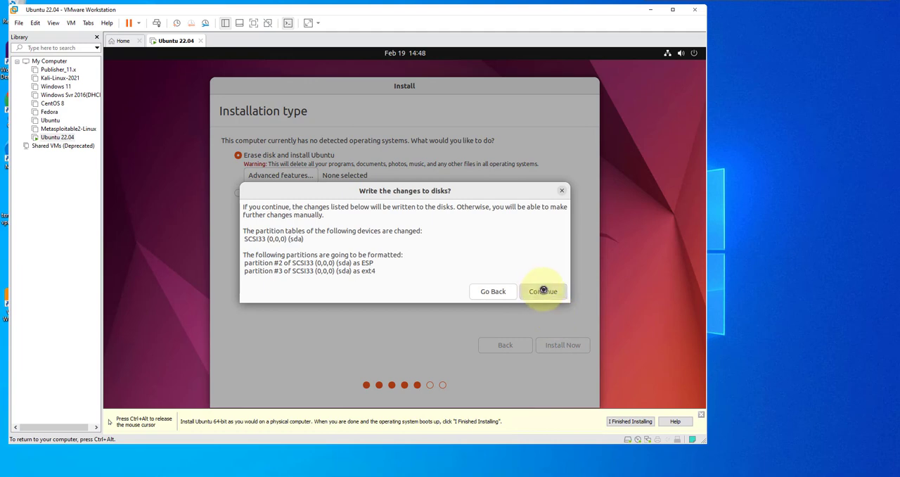
left_click(543, 292)
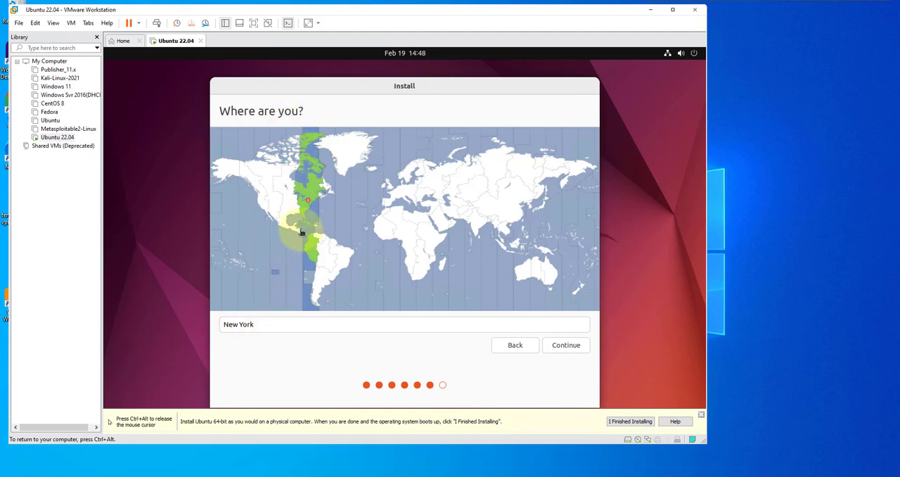
left_click(563, 345)
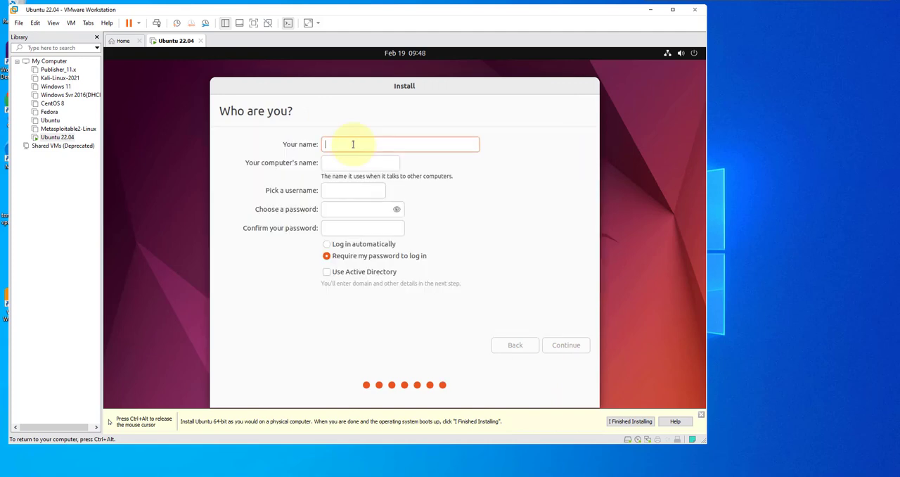
- Enter the user's name and replace the virtual-machine suffix of the computer's name with Ubuntu
type("Inno")
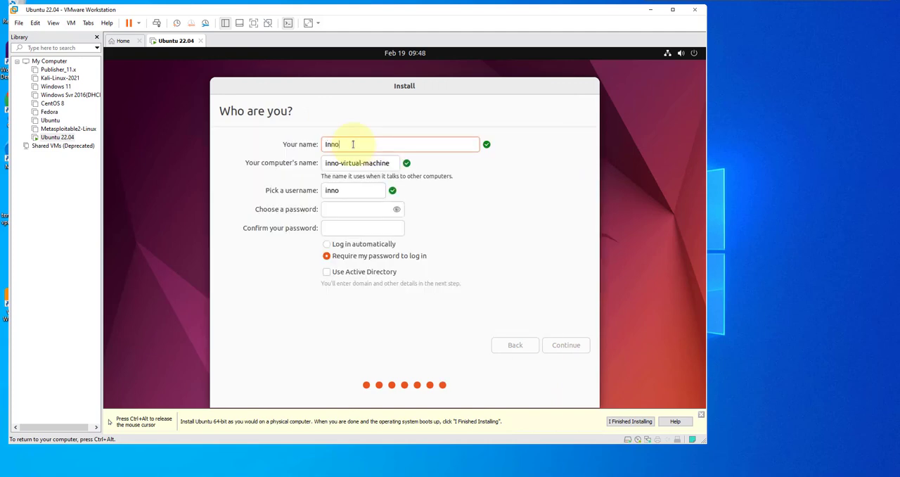
left_click_drag(390, 162, 341, 163)
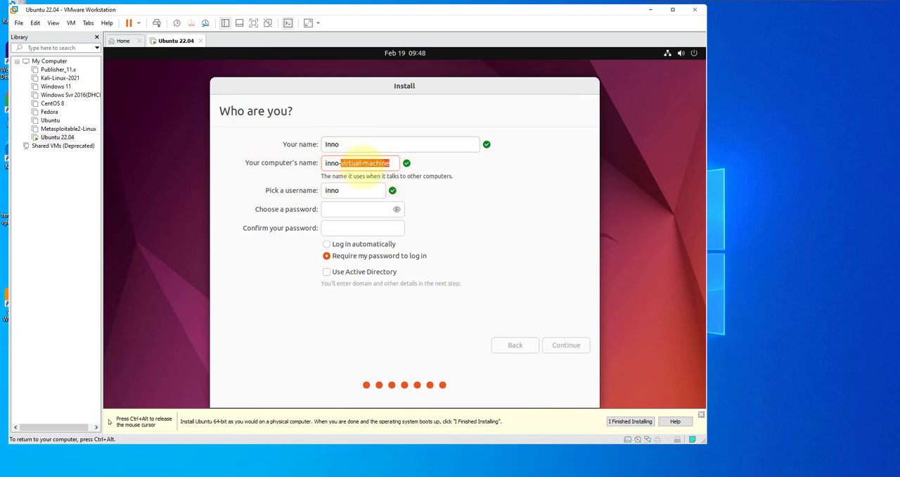
left_click(363, 162)
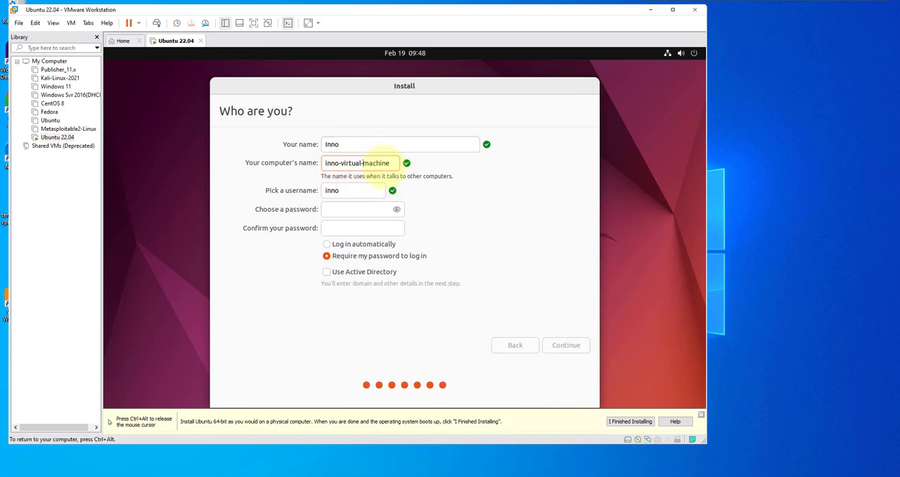
left_click_drag(339, 163, 394, 169)
key("BackSpace")
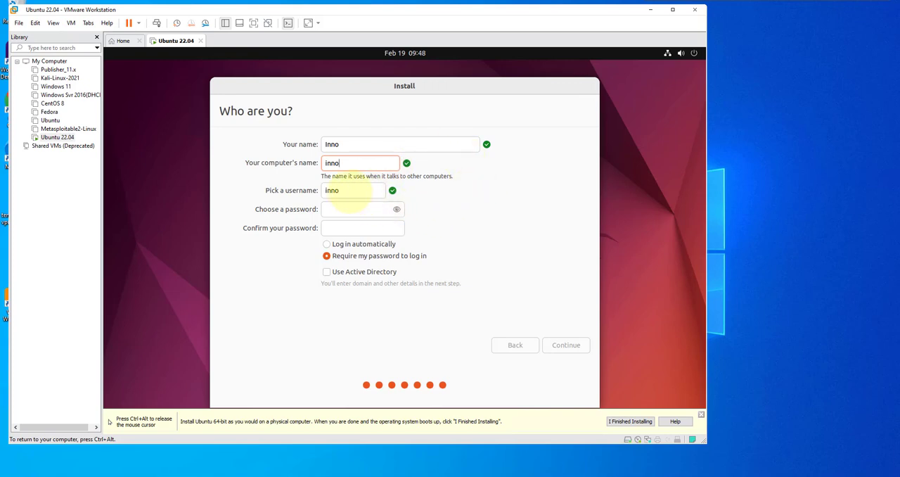
type("-Ubuntu")
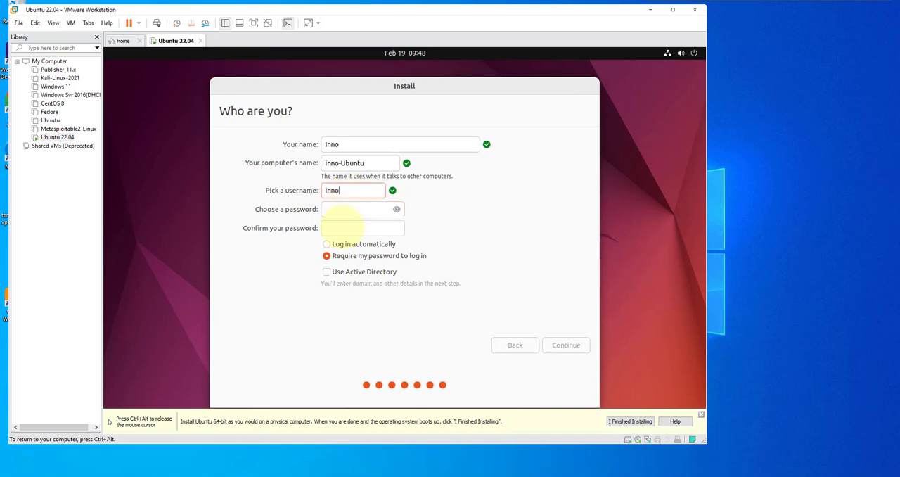
- Enter and confirm the account password, keep the password required for login, and continue the installation
left_click(343, 209)
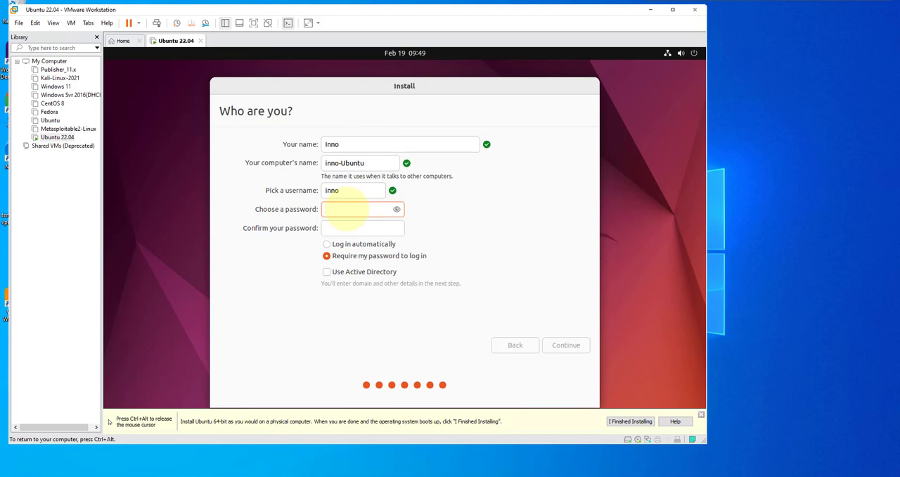
type("••••••••••")
left_click(359, 228)
type("•••••")
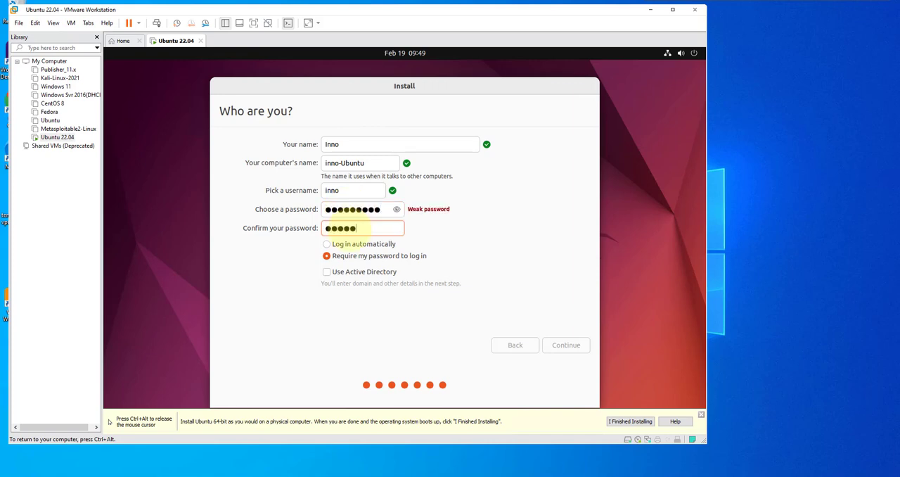
type("•••••")
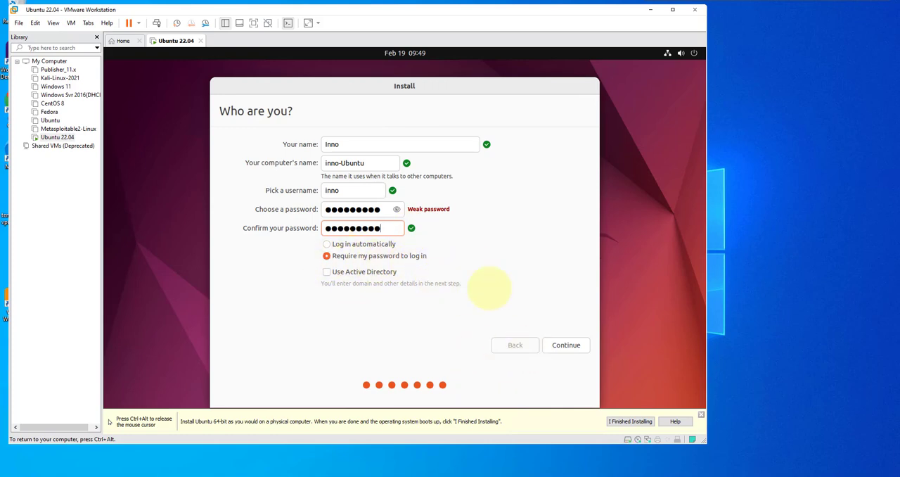
left_click(565, 343)
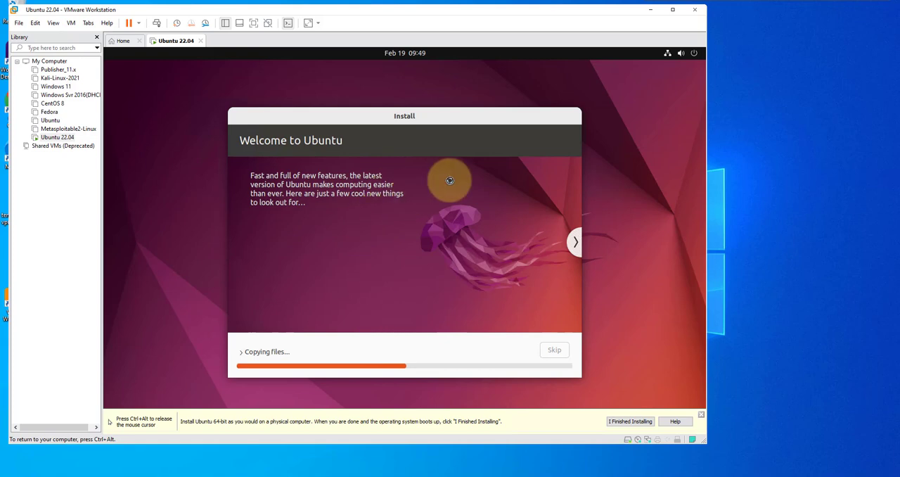
- Restart the virtual machine to use the new installation and confirm that the installation medium is removed
key("ctrl+alt")
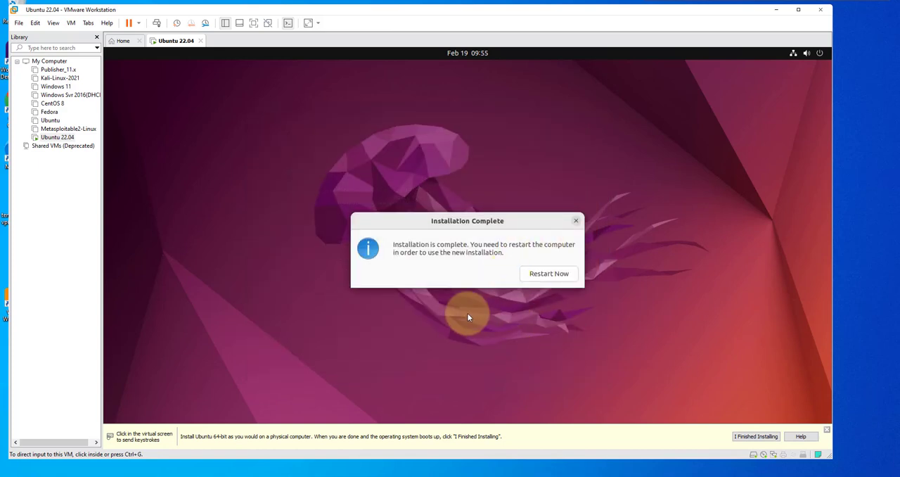
left_click(547, 280)
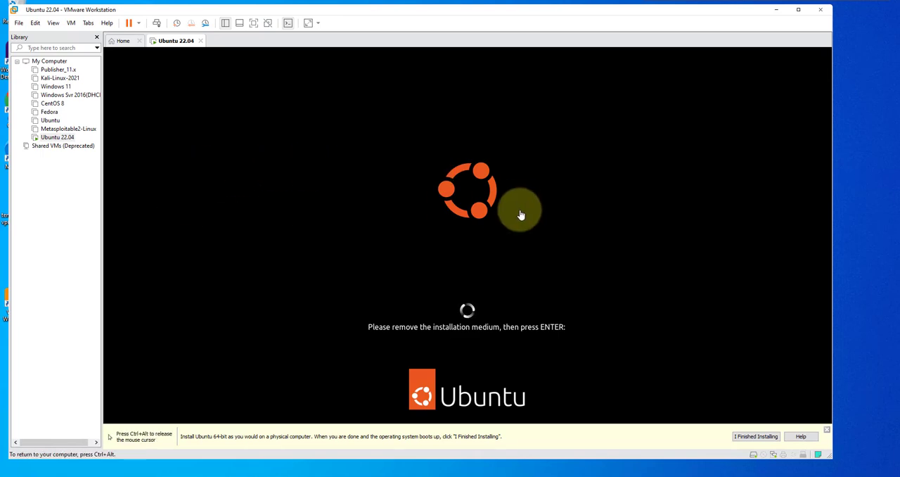
key("Return")
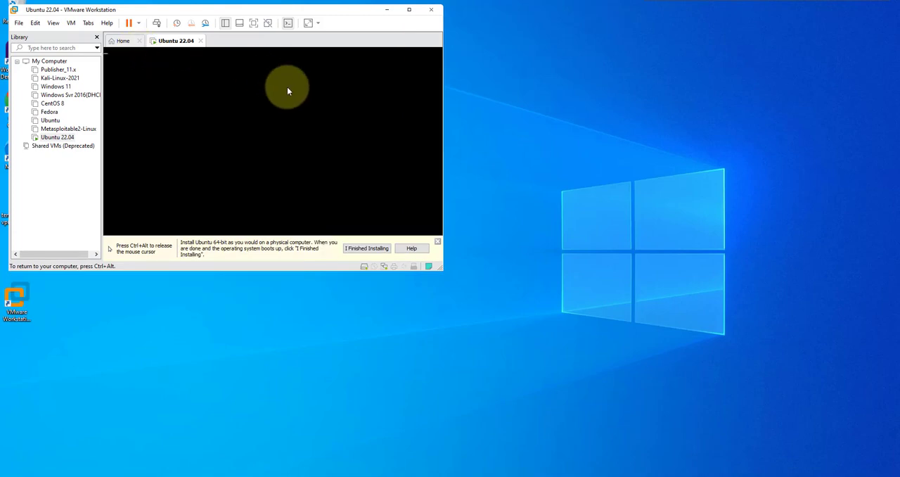
- Log in to the newly installed Ubuntu system by selecting the listed user account and entering the account password
key("ctrl+alt")
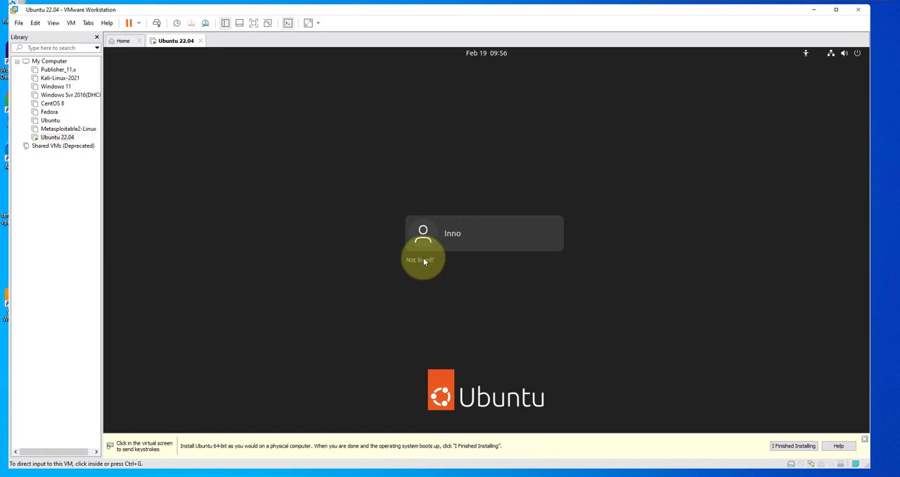
left_click(443, 235)
left_click(447, 238)
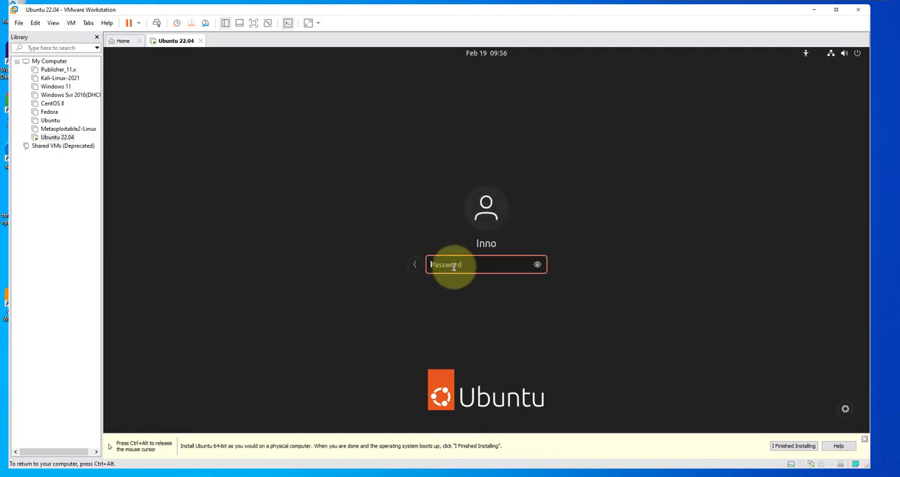
type("p")
key("BackSpace")
type("pa●●●●●")
key("Return")
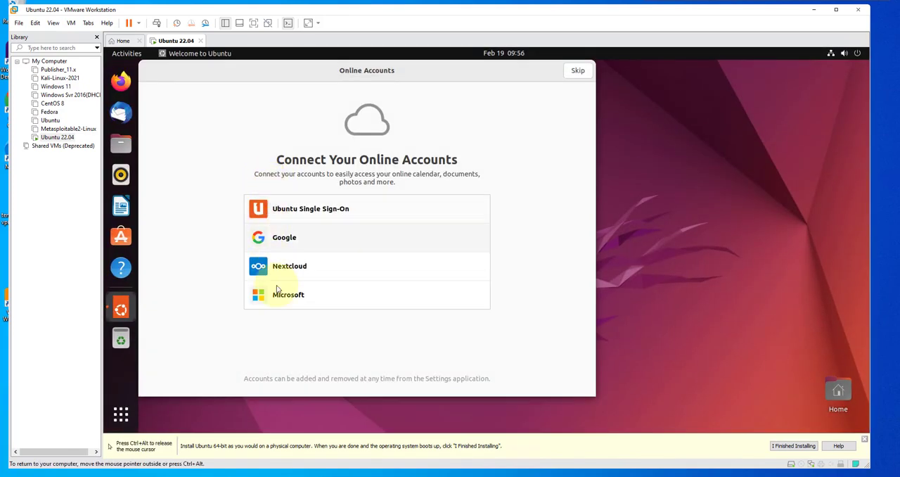
- Finish the Ubuntu welcome setup, skipping online accounts, keeping system info sent to Canonical and leaving Location Services off
left_click_drag(422, 76, 457, 101)
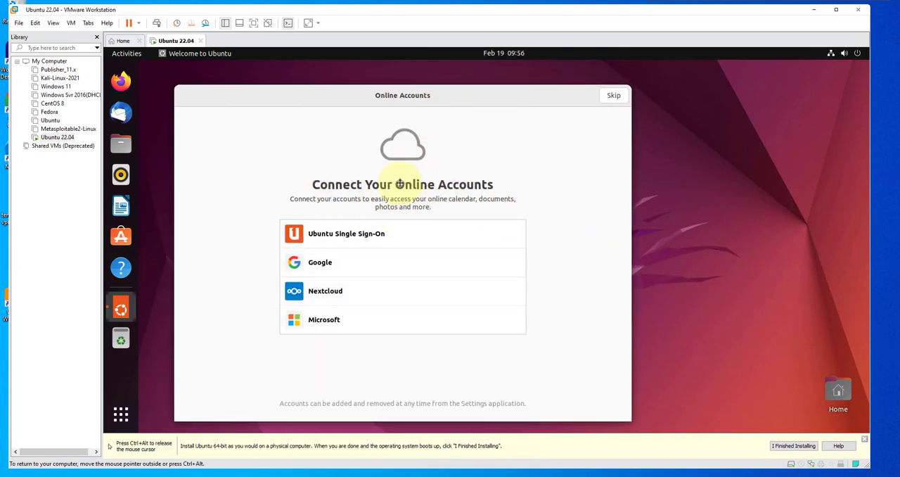
left_click(611, 97)
left_click(611, 97)
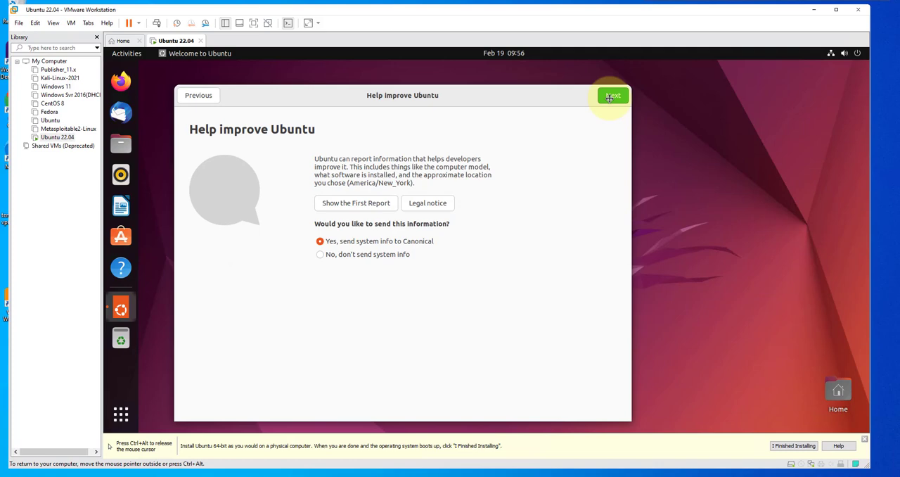
left_click(610, 97)
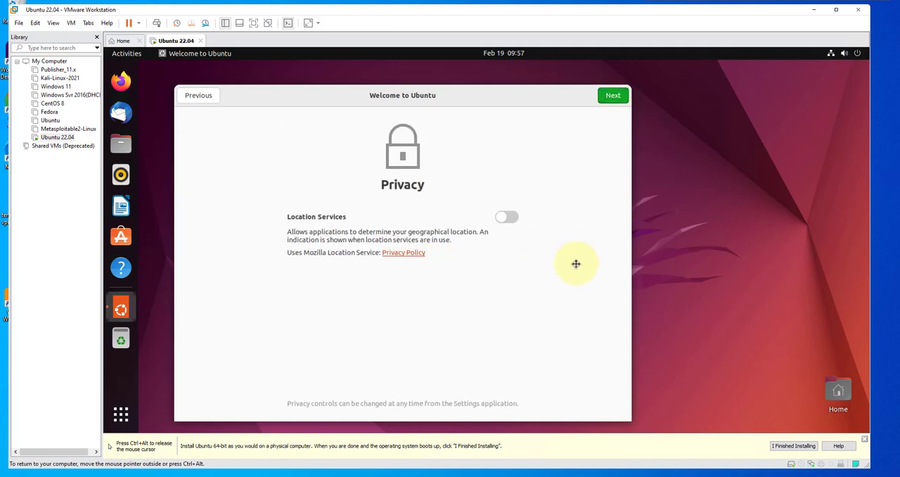
left_click(610, 95)
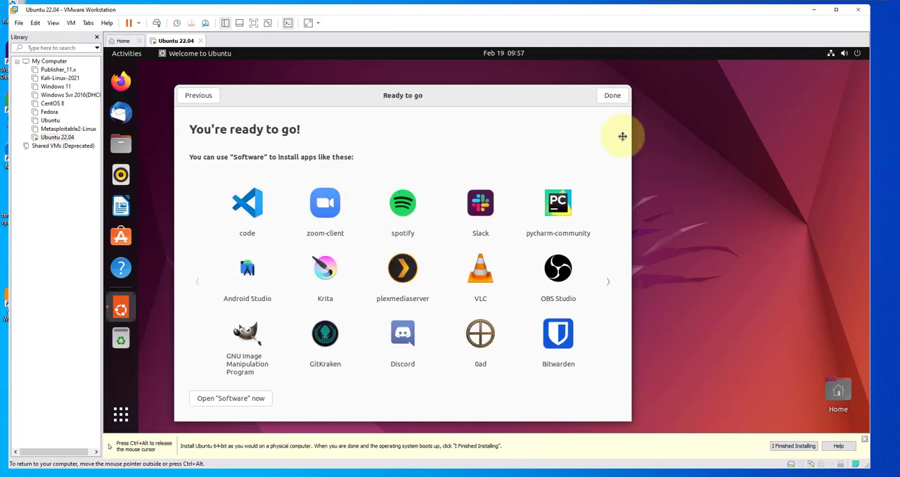
left_click(615, 95)
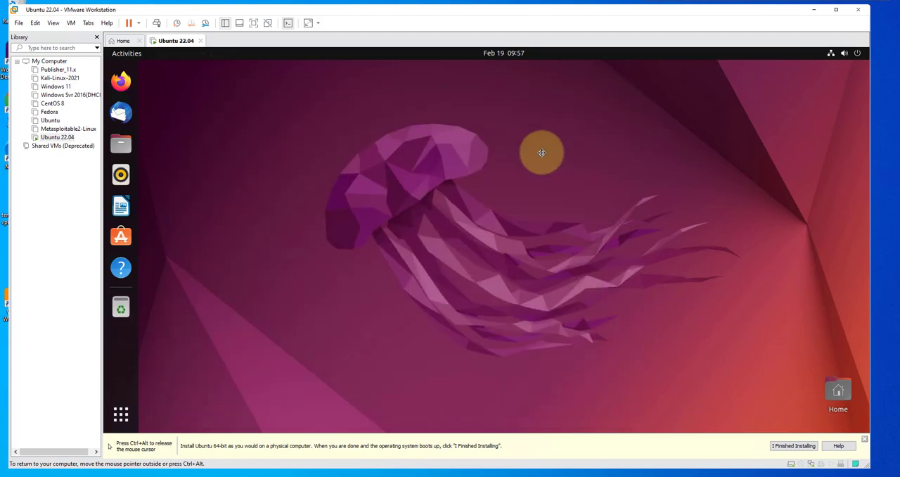